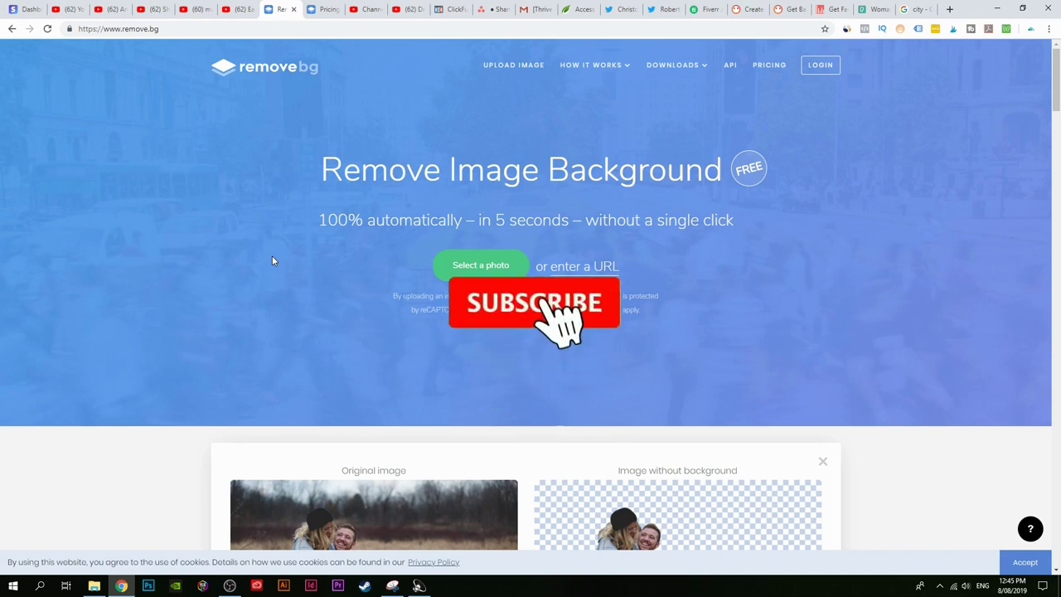
# Step: Bring up PeoplePerHour's background removal search results
pyautogui.scroll(-2, 271, 261)
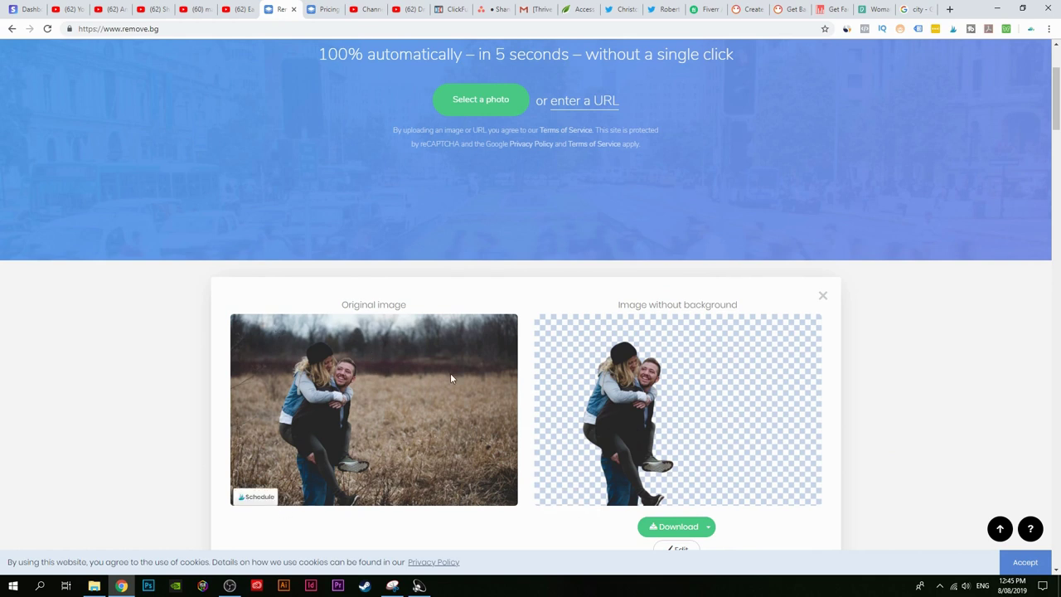
pyautogui.click(734, 9)
pyautogui.click(791, 8)
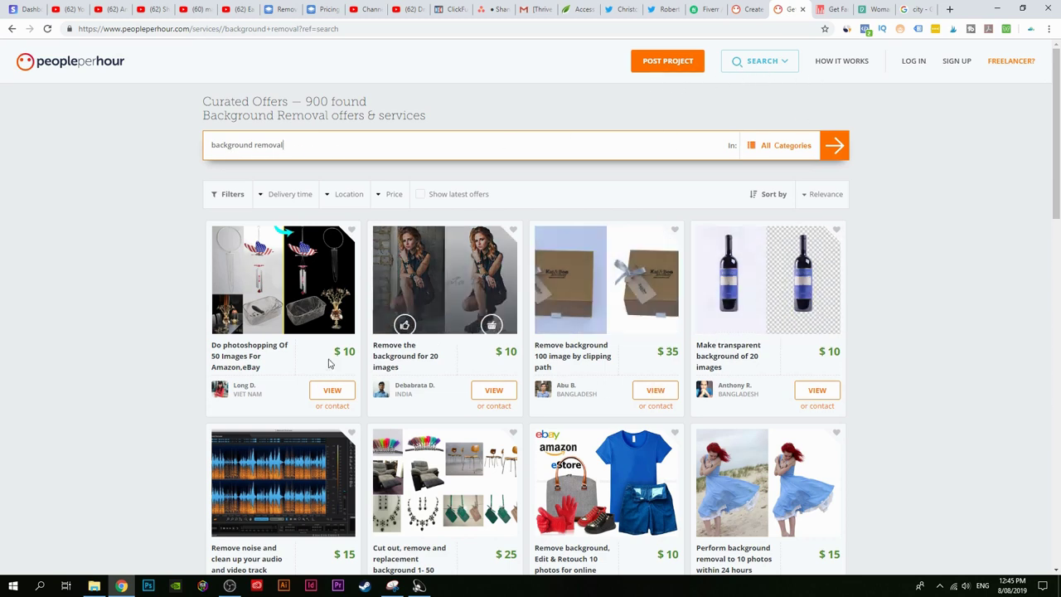
# Step: Scroll through PeoplePerHour's background-removal listings priced from $10, then move to Fiverr's results
pyautogui.scroll(-1, 179, 377)
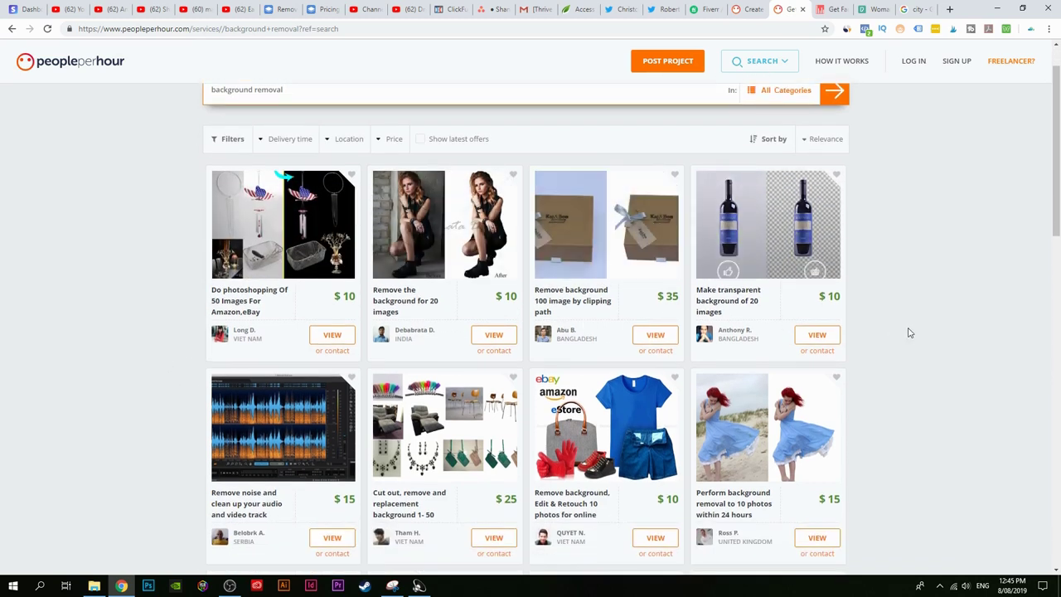
pyautogui.scroll(-2, 907, 329)
pyautogui.scroll(-1, 936, 438)
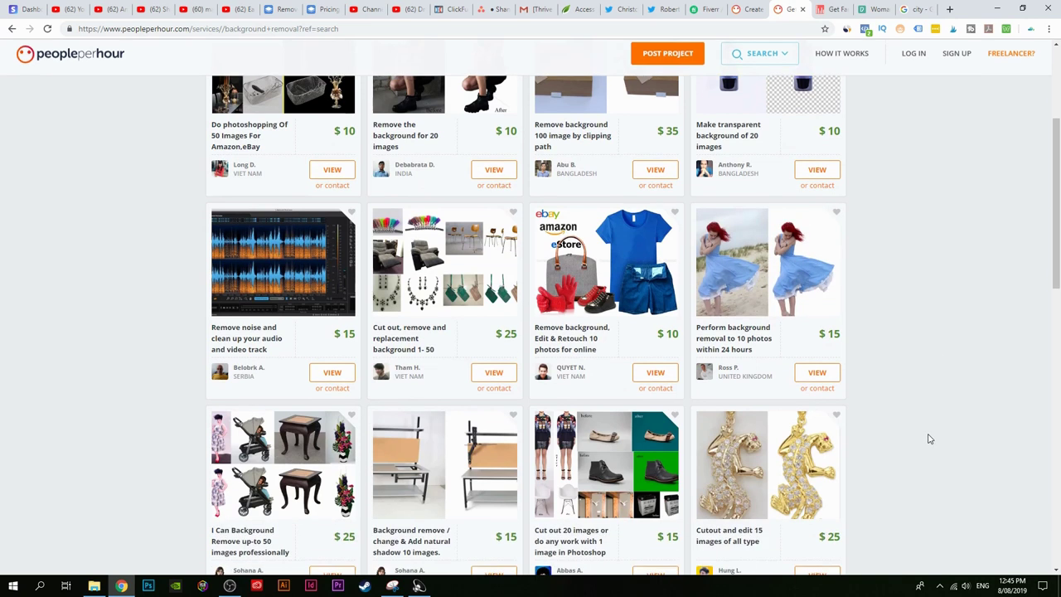
pyautogui.scroll(-2, 930, 438)
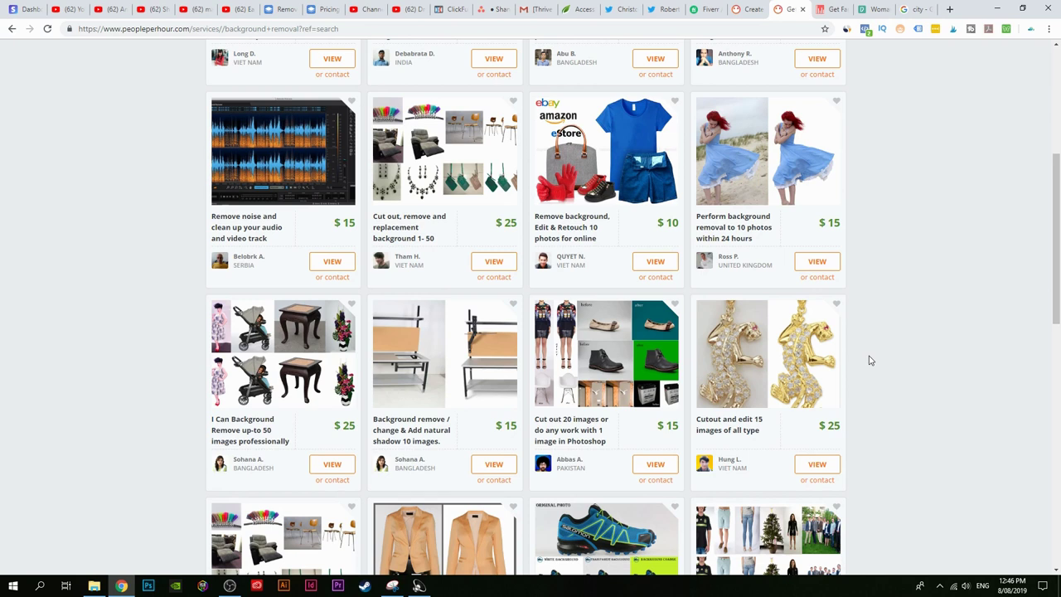
pyautogui.scroll(2, 879, 415)
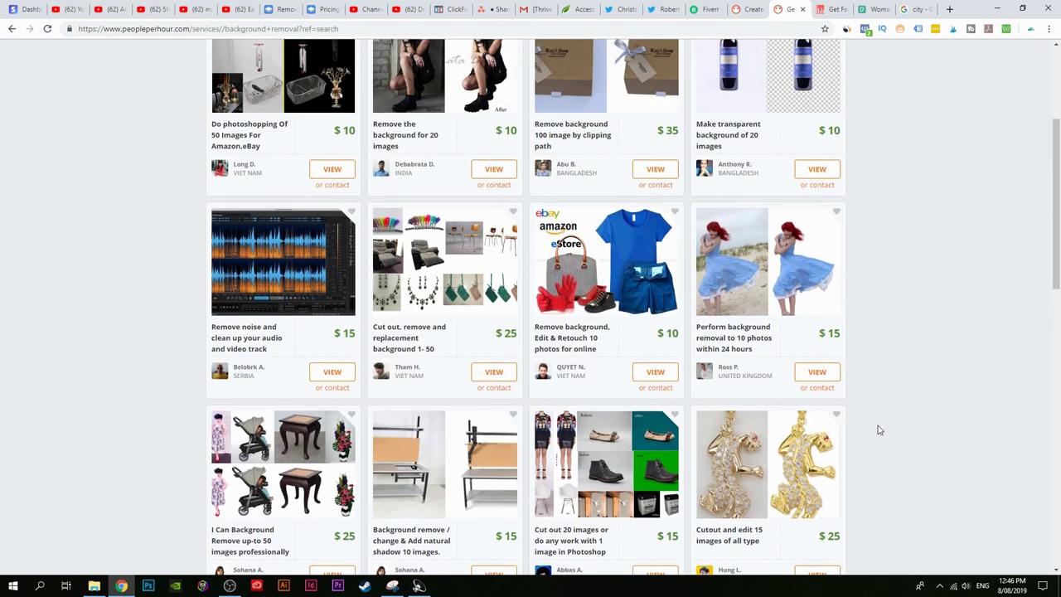
pyautogui.scroll(3, 880, 429)
pyautogui.click(710, 10)
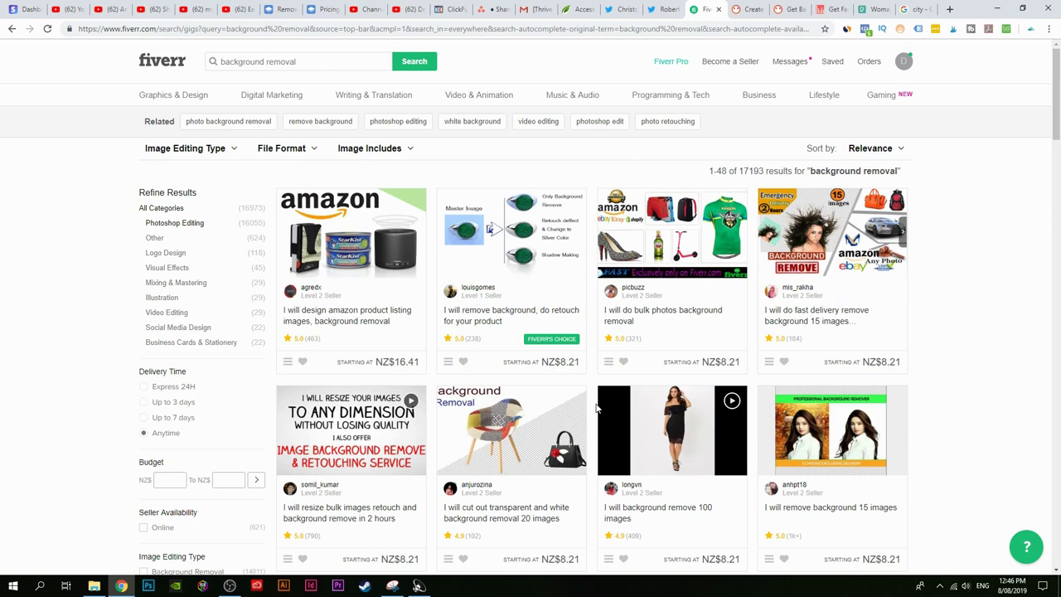
# Step: Leave Fiverr's gig listings and return to the top of the remove.bg home page
pyautogui.click(281, 9)
pyautogui.scroll(2, 408, 243)
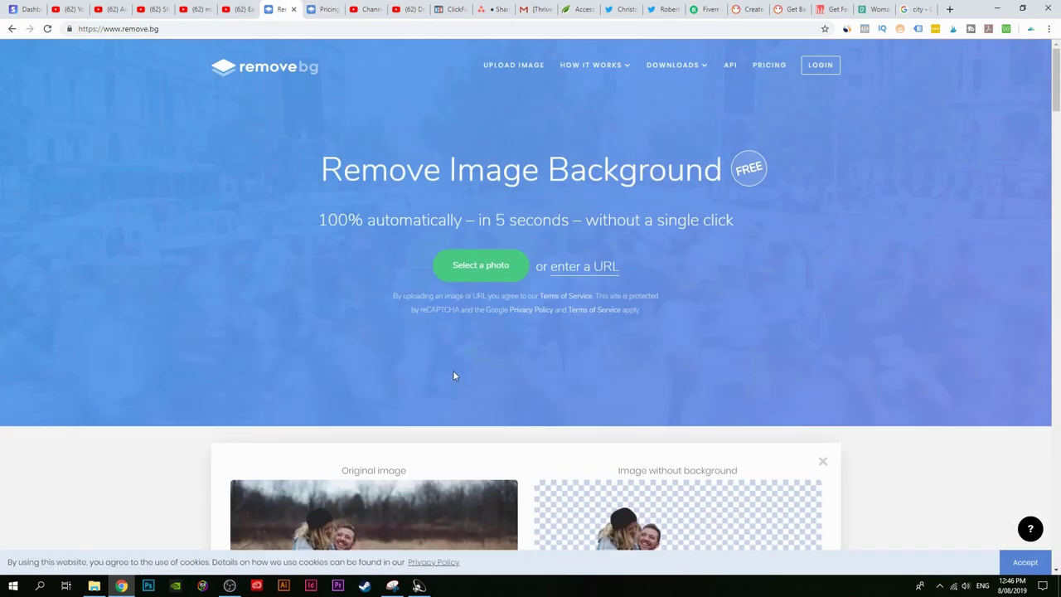
# Step: Copy the image address of the Pexels photo of the woman beside the goal net
pyautogui.click(875, 10)
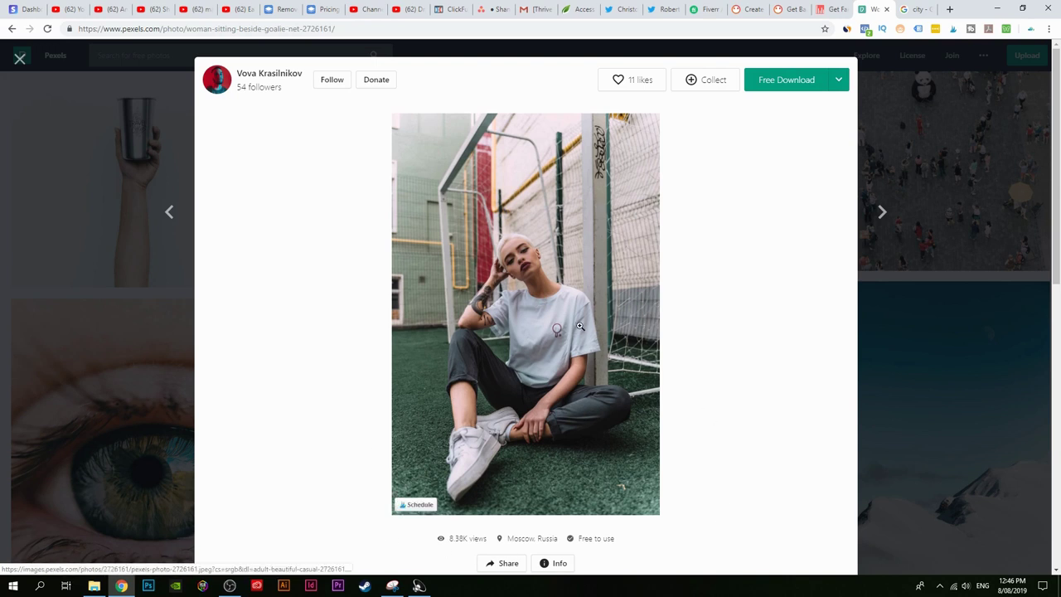
pyautogui.rightClick(563, 252)
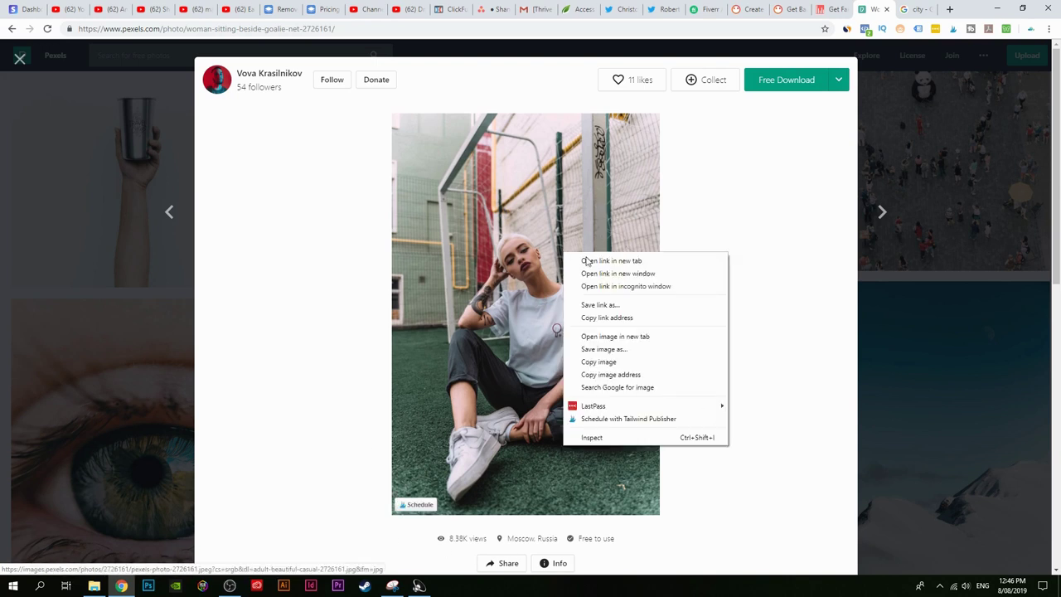
pyautogui.click(619, 374)
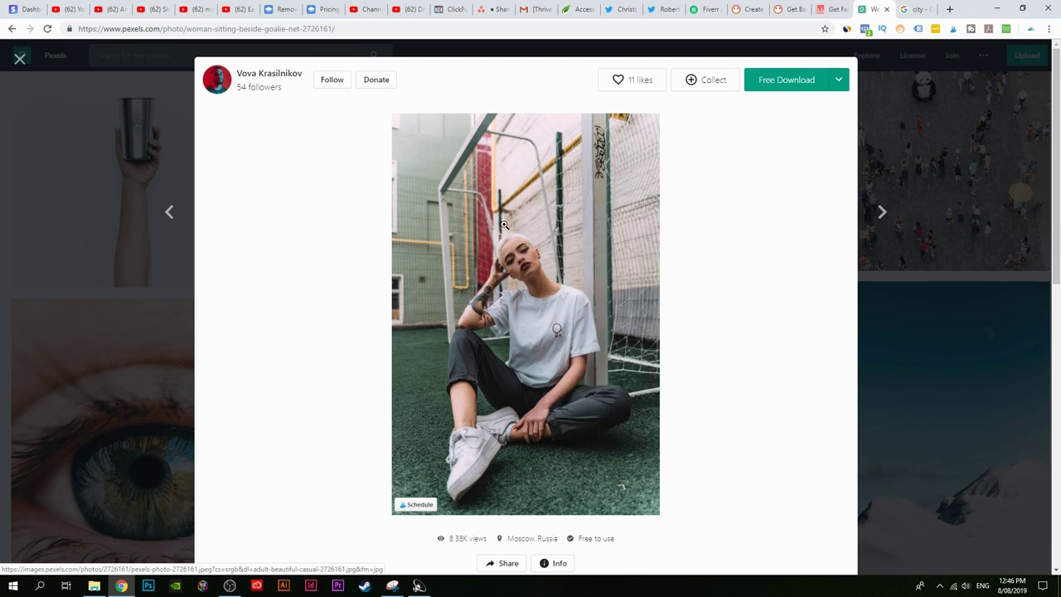
pyautogui.click(277, 9)
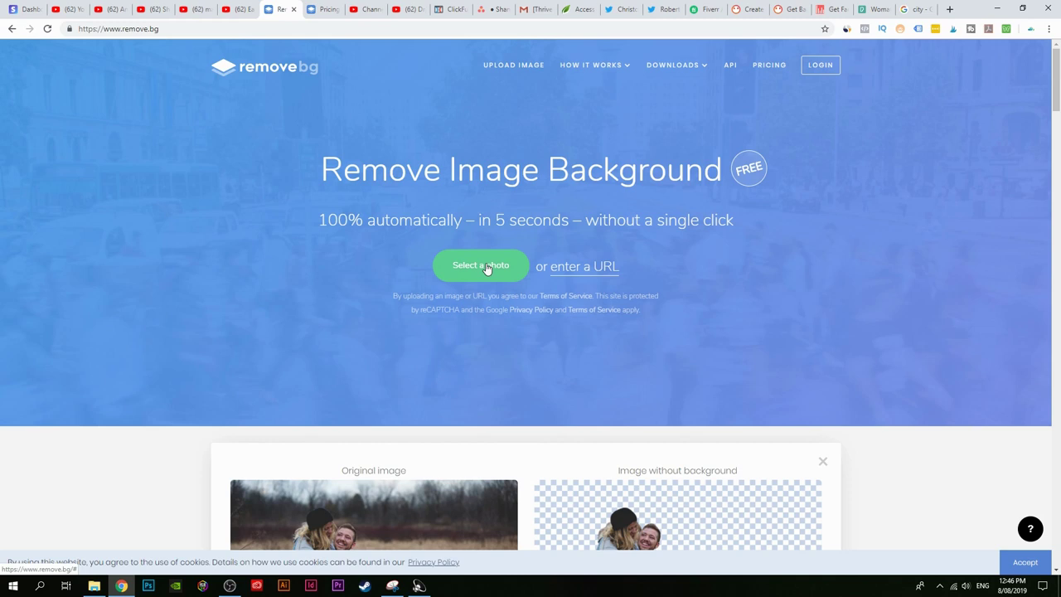
# Step: Submit the copied Pexels image address to remove.bg's URL prompt to cut out the woman
pyautogui.click(585, 272)
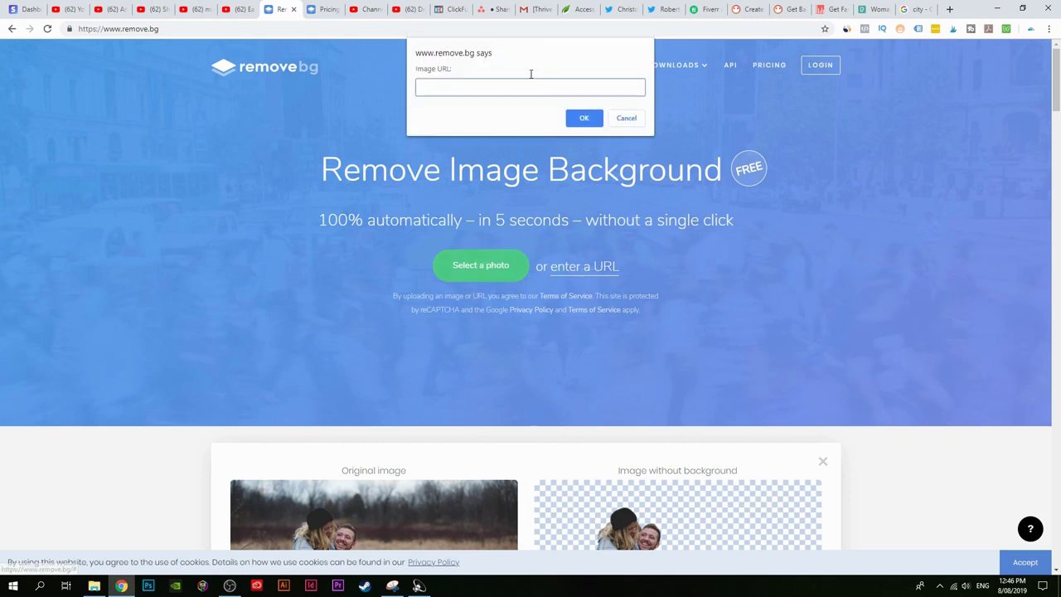
pyautogui.hotkey('ctrl', 'v')
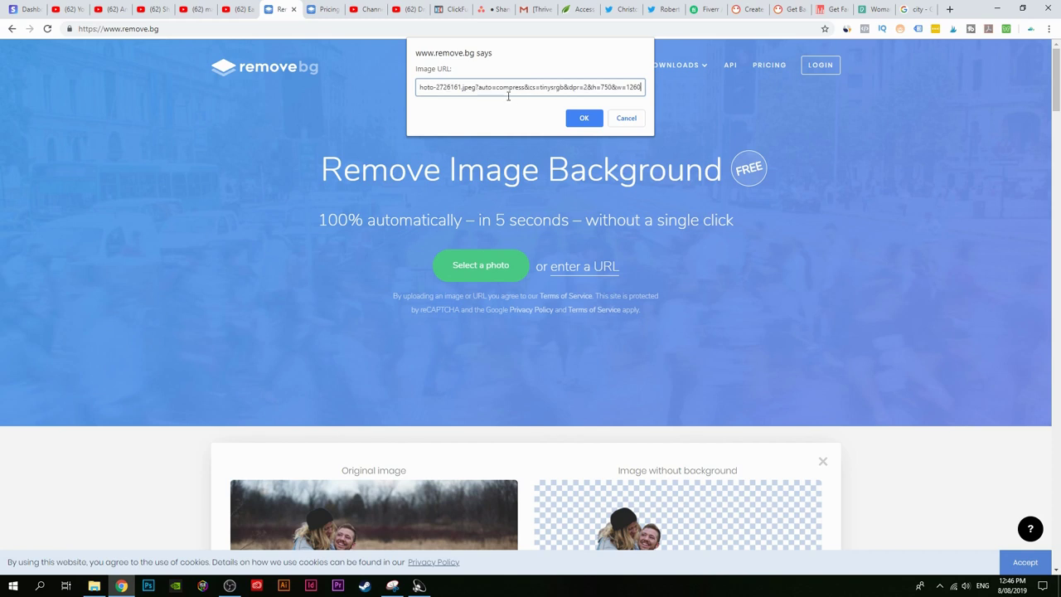
pyautogui.click(584, 120)
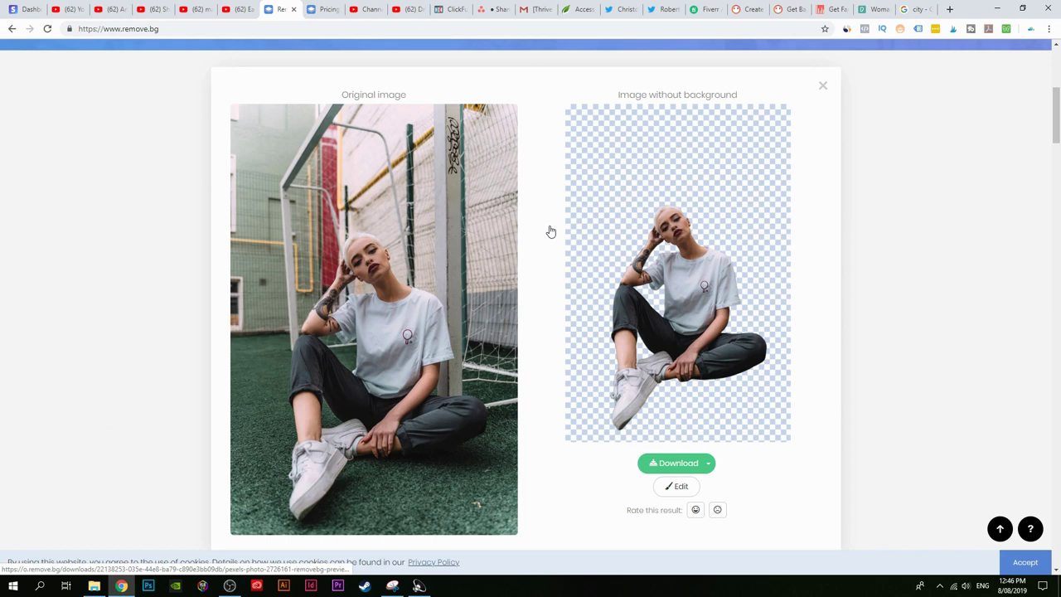
pyautogui.scroll(1, 540, 307)
pyautogui.scroll(-1, 542, 313)
# Step: With a smaller brush, erase then restore the cut-out's sneaker bottom edge
pyautogui.click(681, 488)
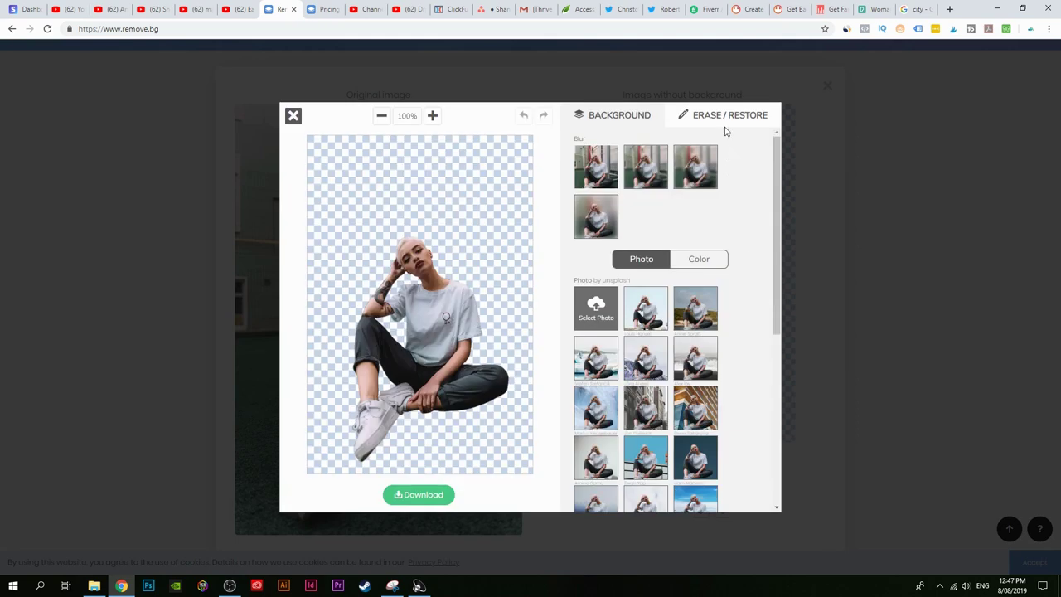
pyautogui.click(721, 122)
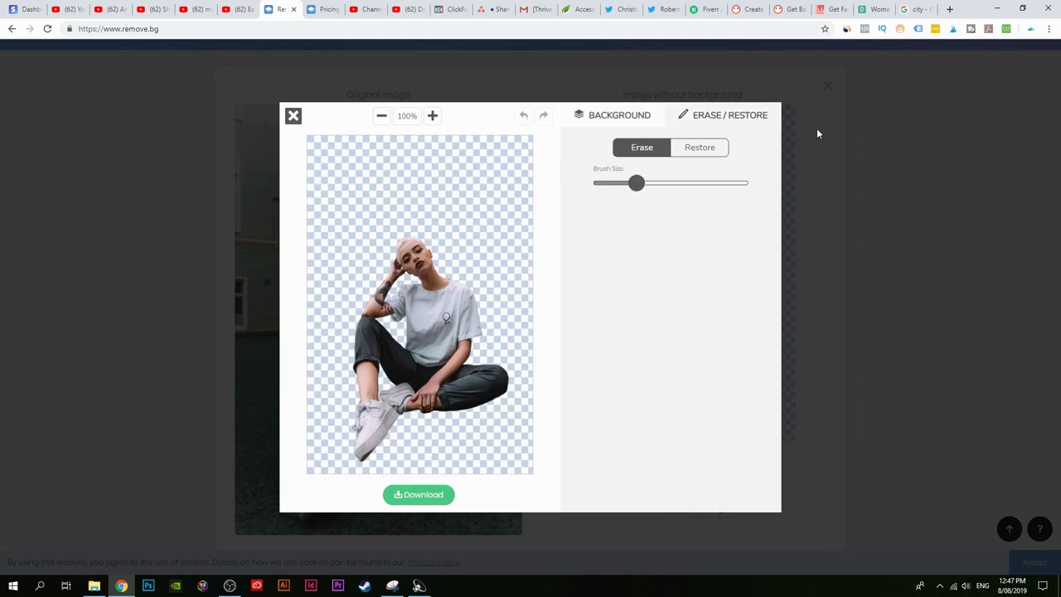
pyautogui.moveTo(635, 182); pyautogui.dragTo(592, 183)
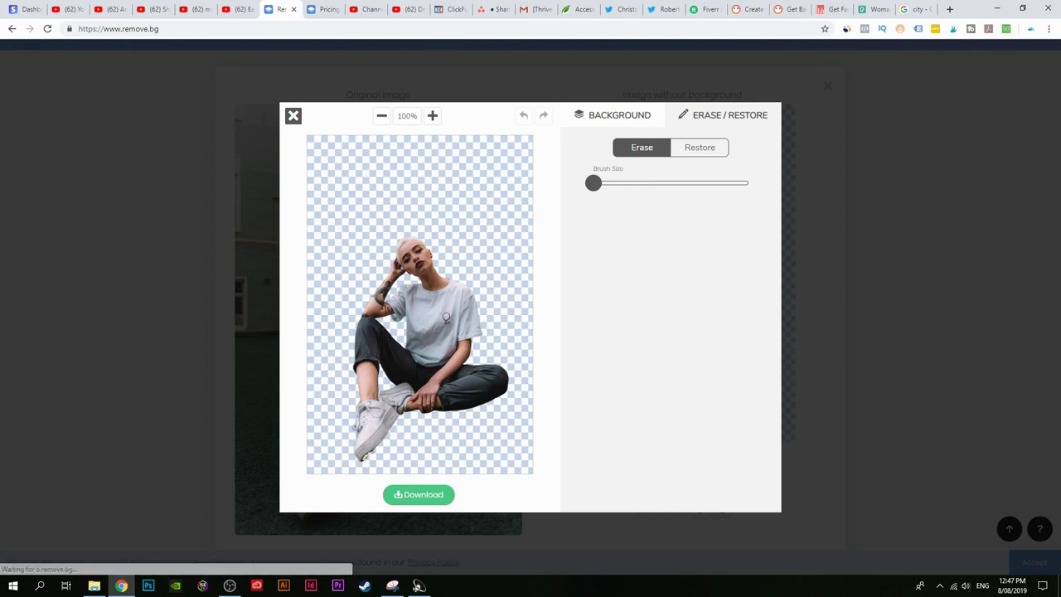
pyautogui.click(363, 455)
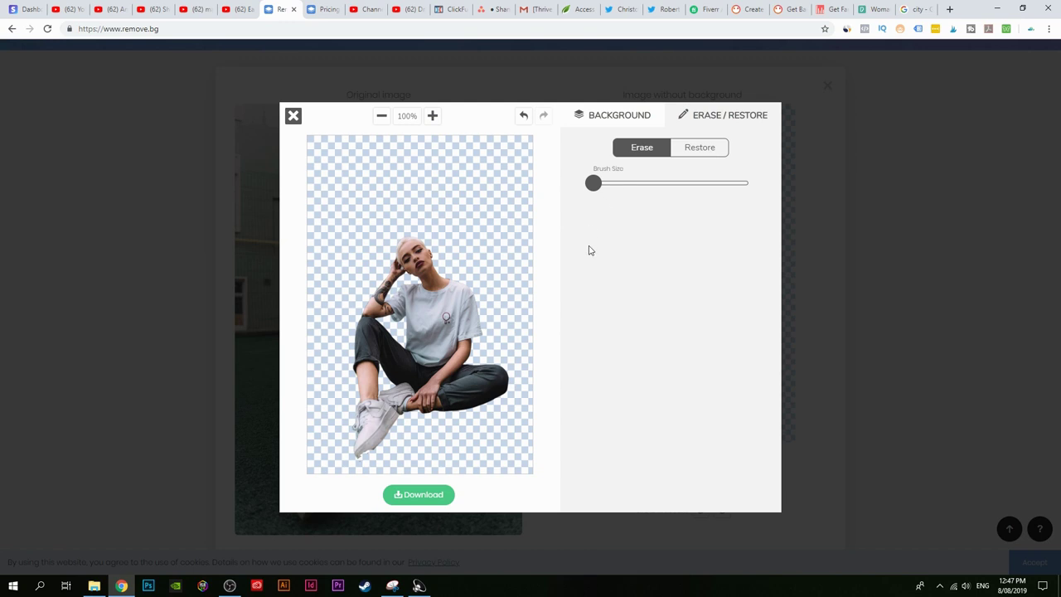
pyautogui.click(718, 154)
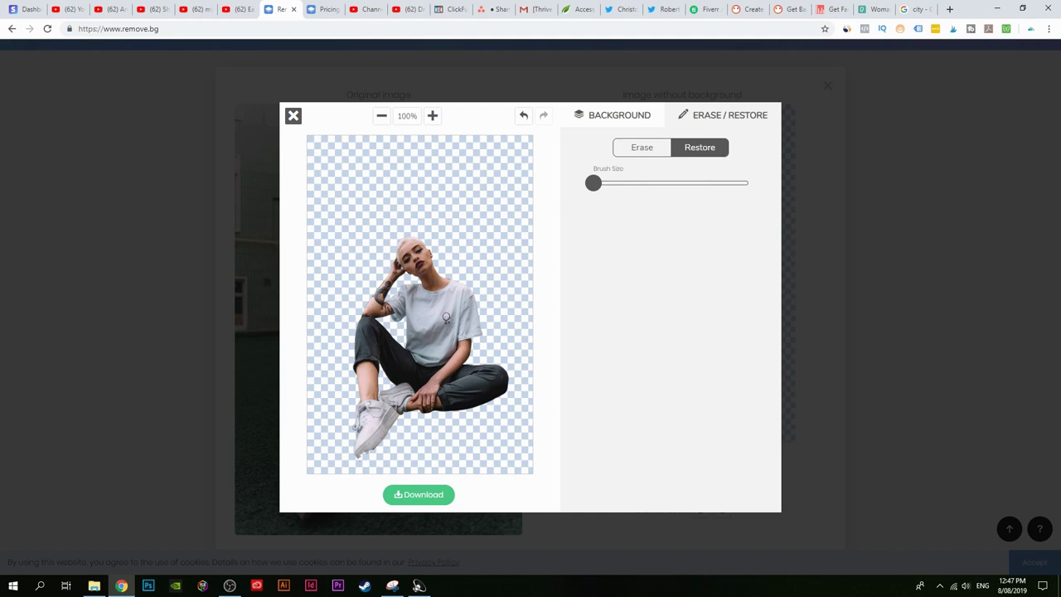
pyautogui.moveTo(365, 455); pyautogui.dragTo(371, 452)
# Step: Download the edited cut-out as a PNG, close the editor, and return to Pexels
pyautogui.click(419, 495)
pyautogui.click(549, 313)
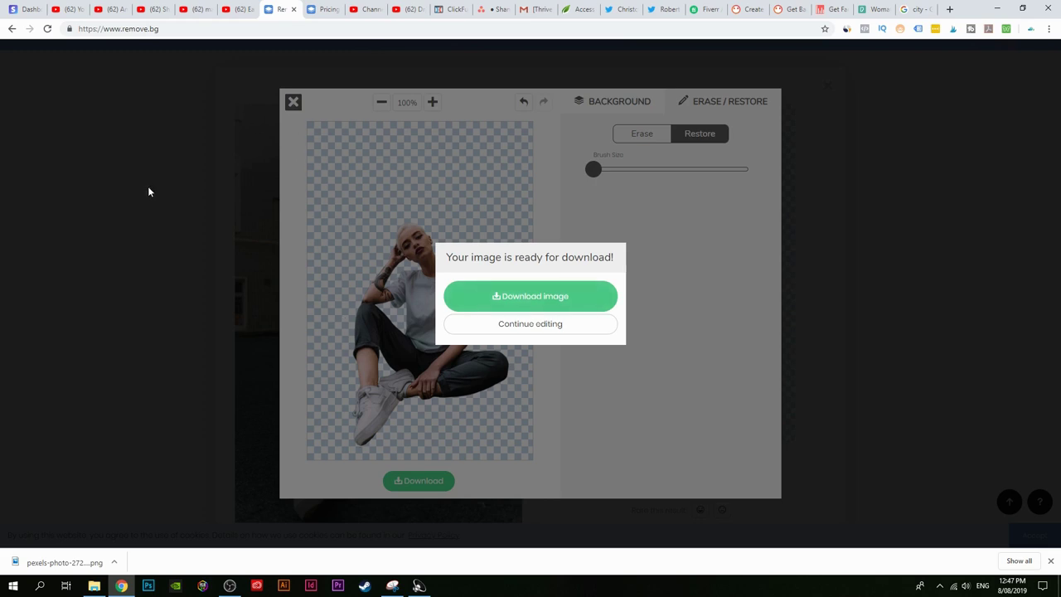
pyautogui.click(523, 330)
pyautogui.click(293, 102)
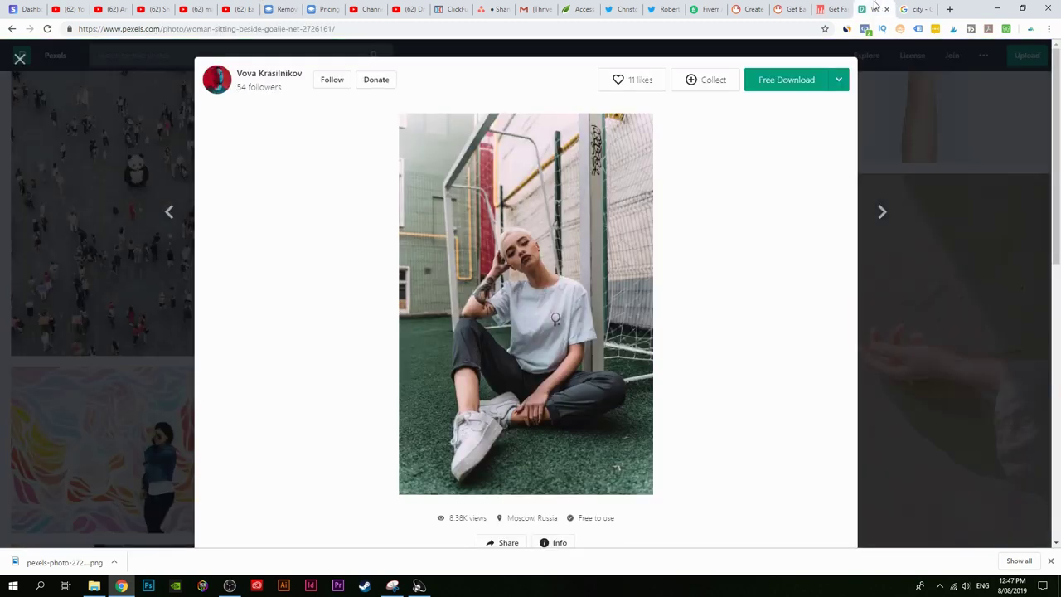
pyautogui.click(879, 9)
# Step: Find the desk globe photo in the Pexels gallery and copy its image address
pyautogui.click(194, 315)
pyautogui.scroll(-5, 414, 355)
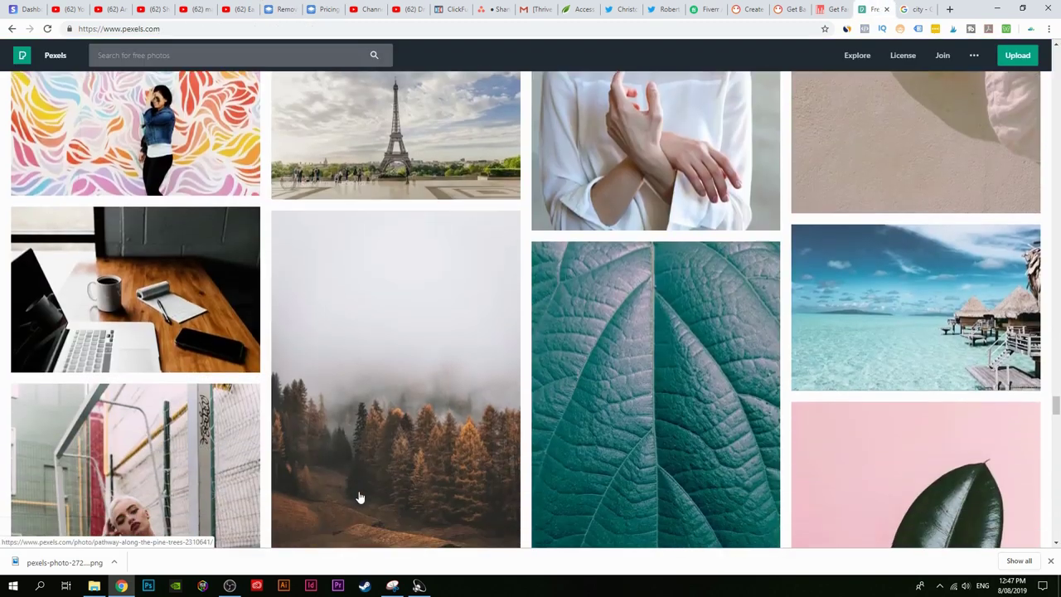
pyautogui.scroll(-10, 386, 403)
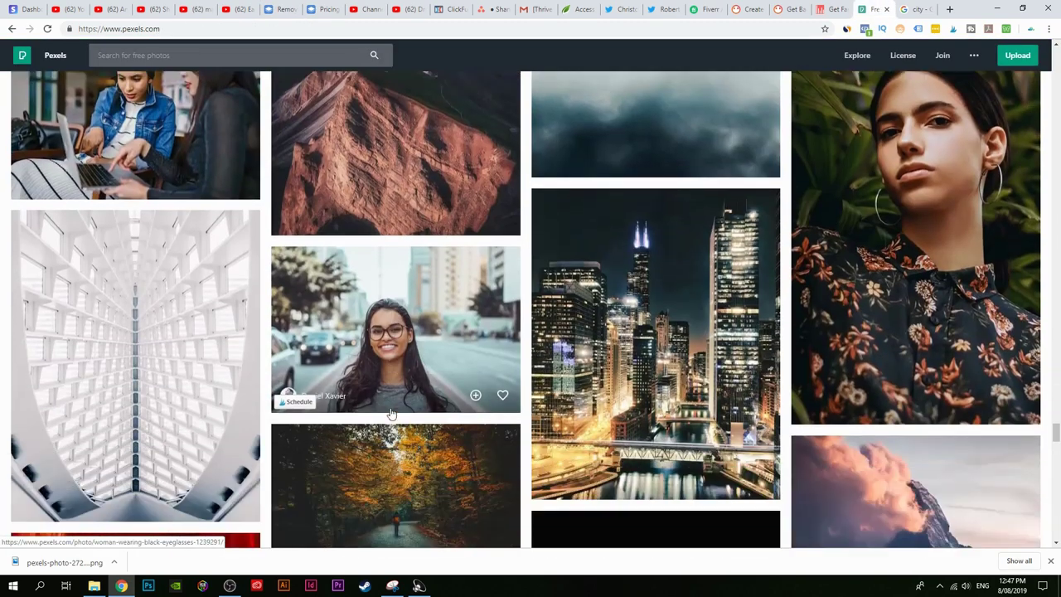
pyautogui.scroll(-10, 457, 466)
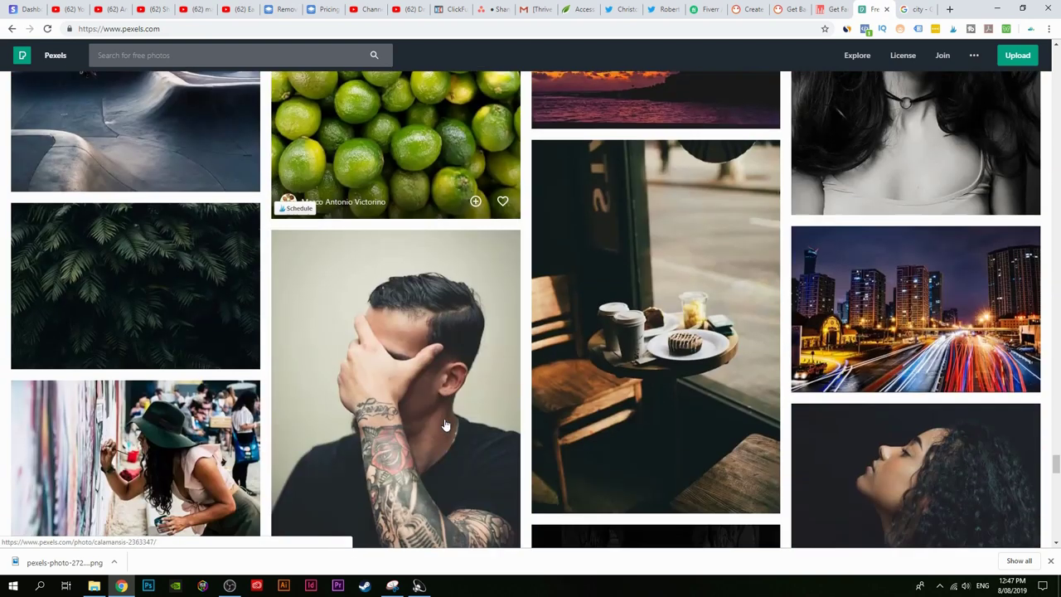
pyautogui.scroll(-5, 445, 426)
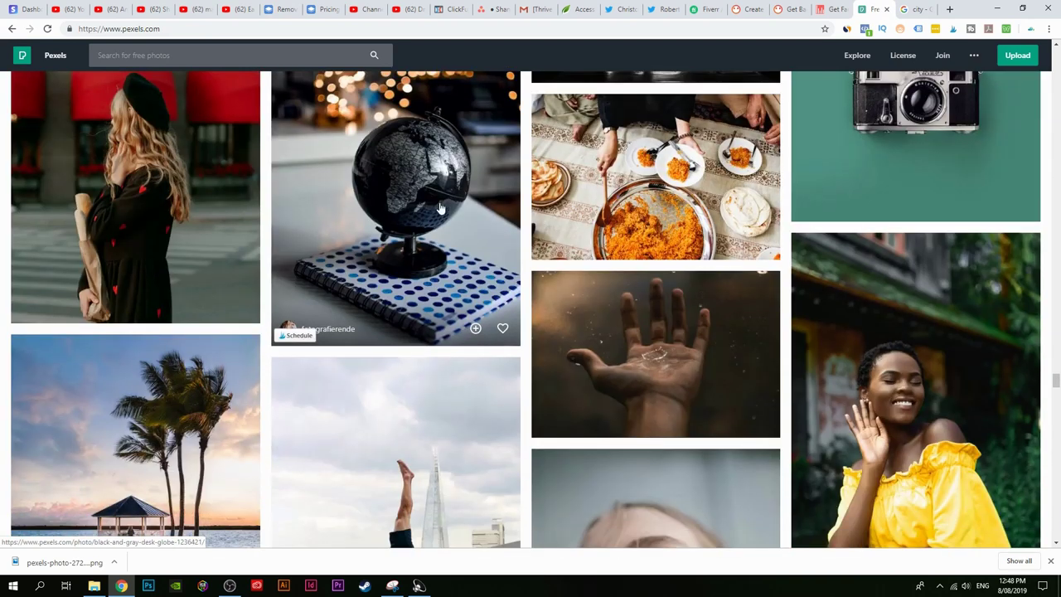
pyautogui.click(398, 249)
pyautogui.rightClick(536, 271)
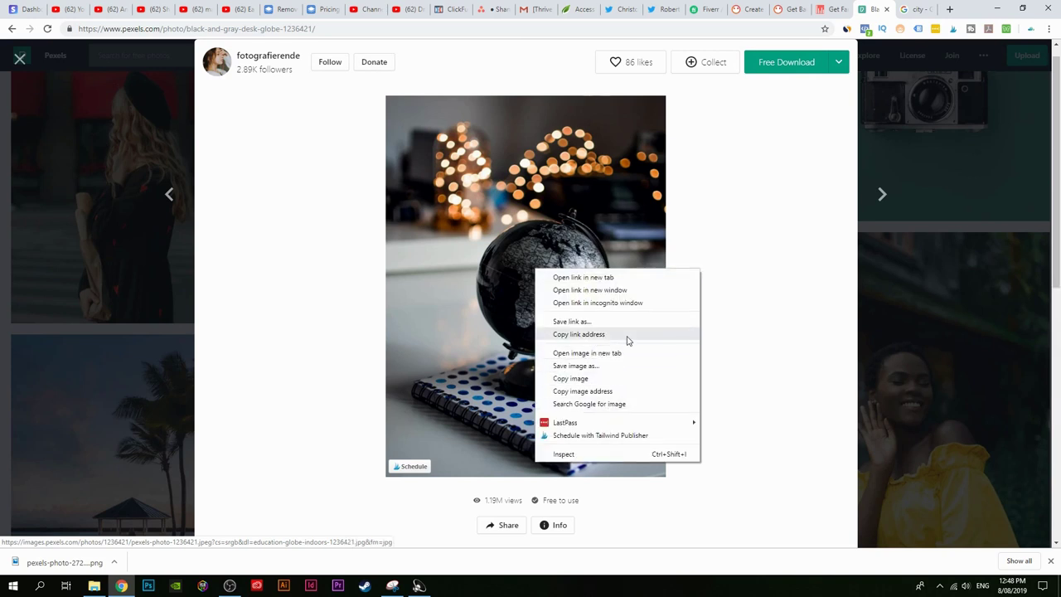
pyautogui.click(638, 392)
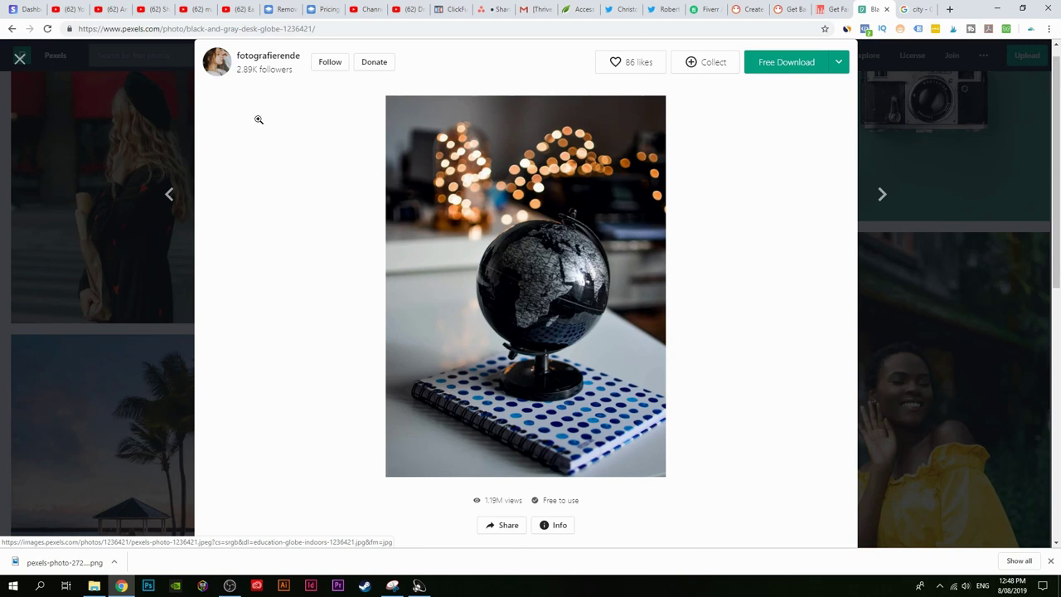
pyautogui.click(282, 9)
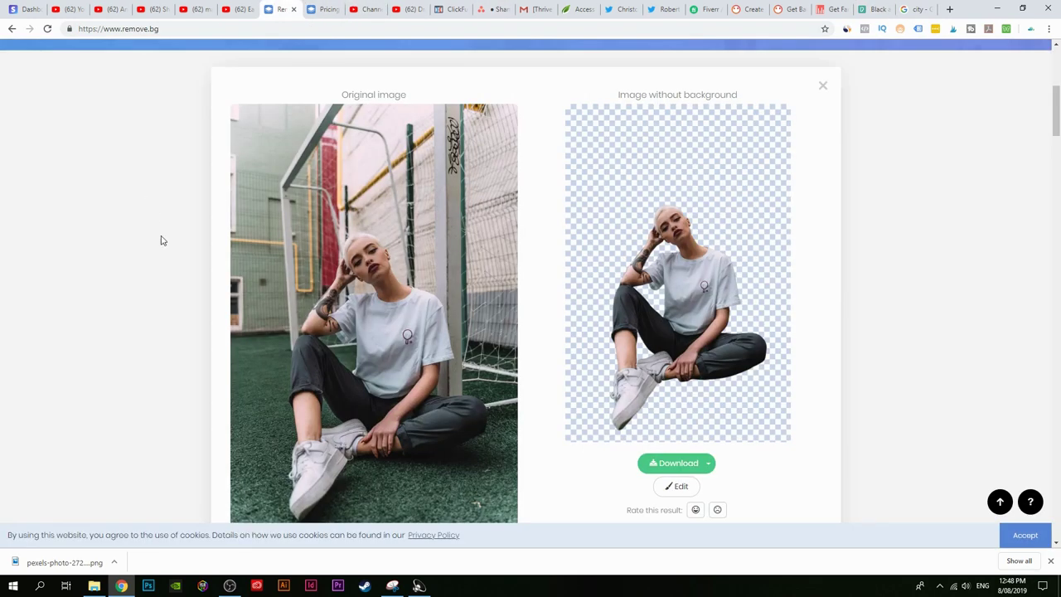
pyautogui.scroll(5, 195, 357)
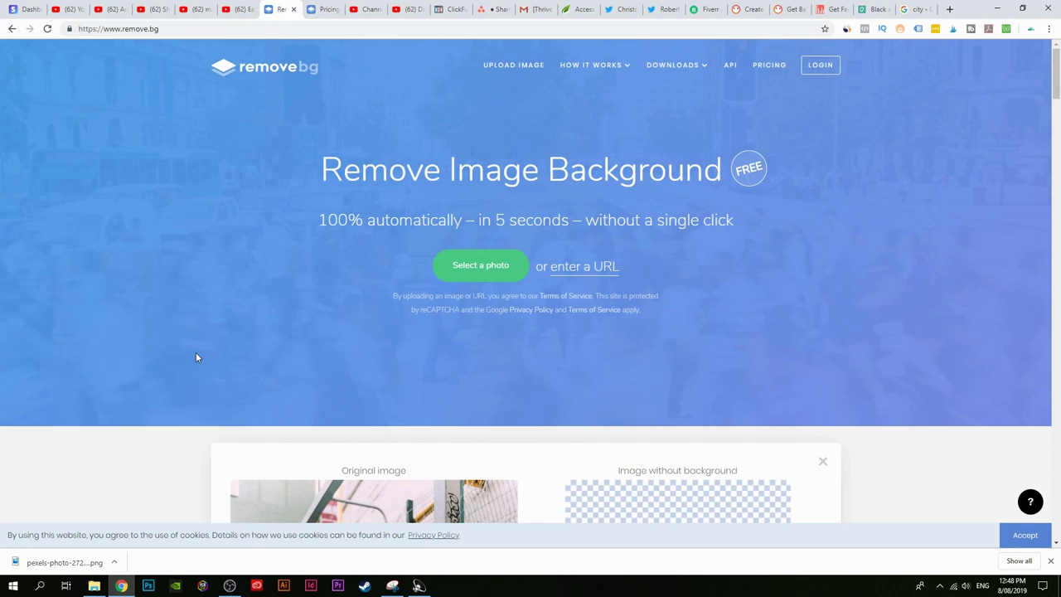
pyautogui.scroll(-5, 564, 323)
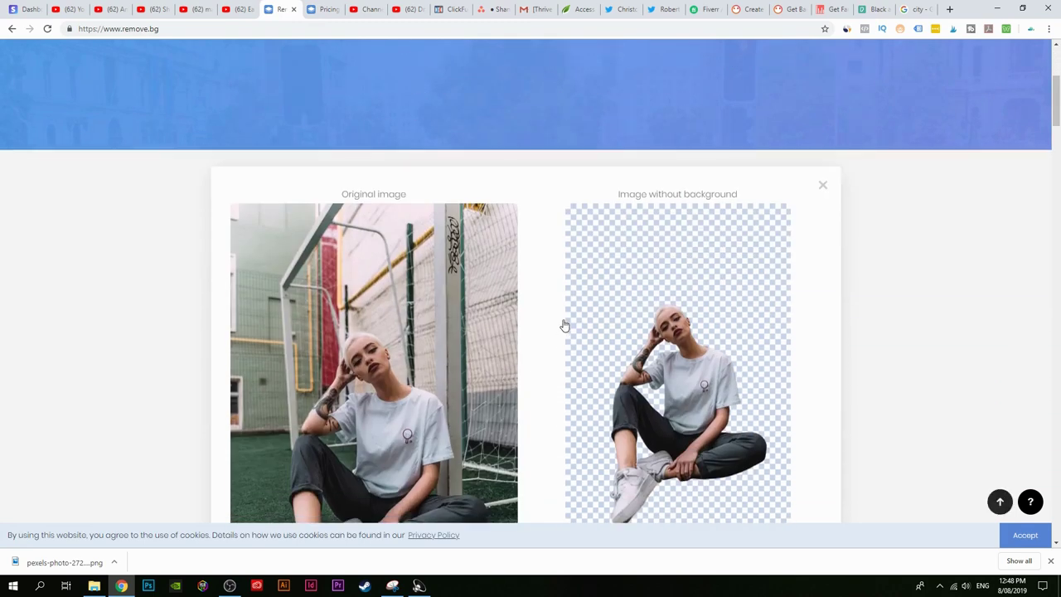
pyautogui.scroll(1, 505, 296)
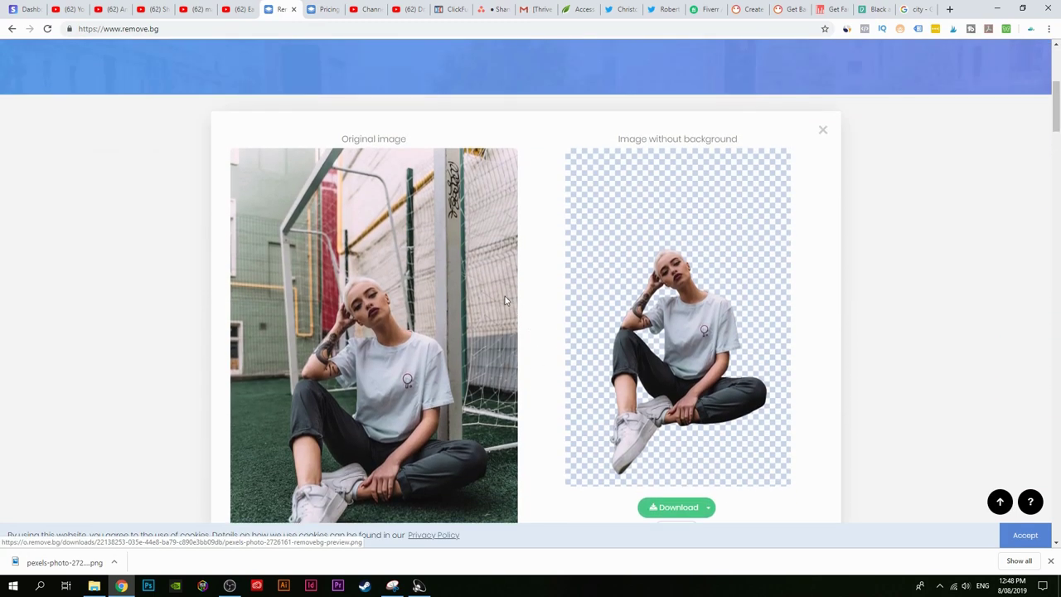
pyautogui.scroll(-1, 258, 373)
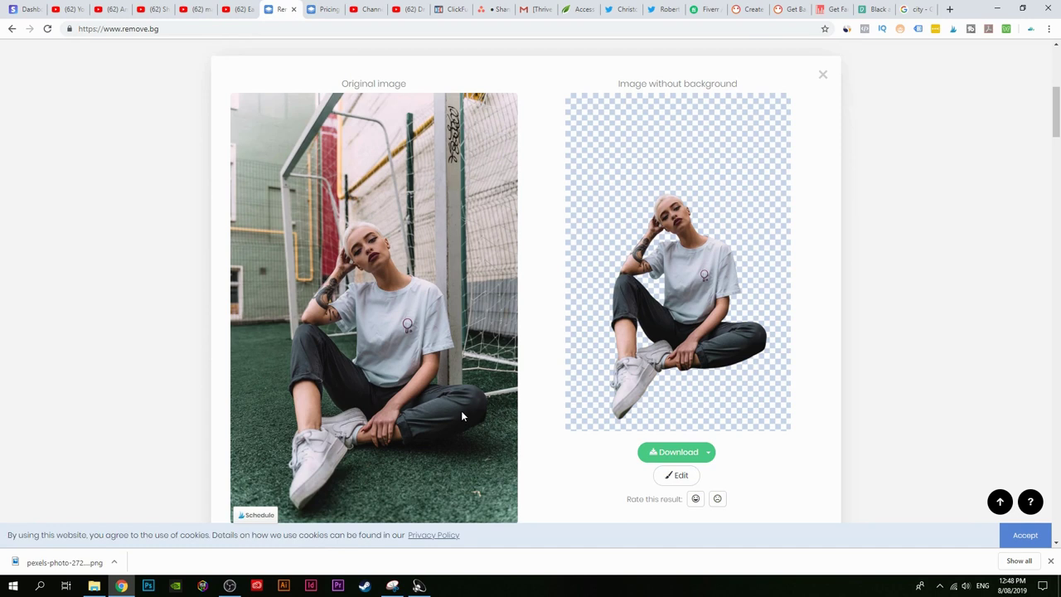
pyautogui.scroll(5, 461, 411)
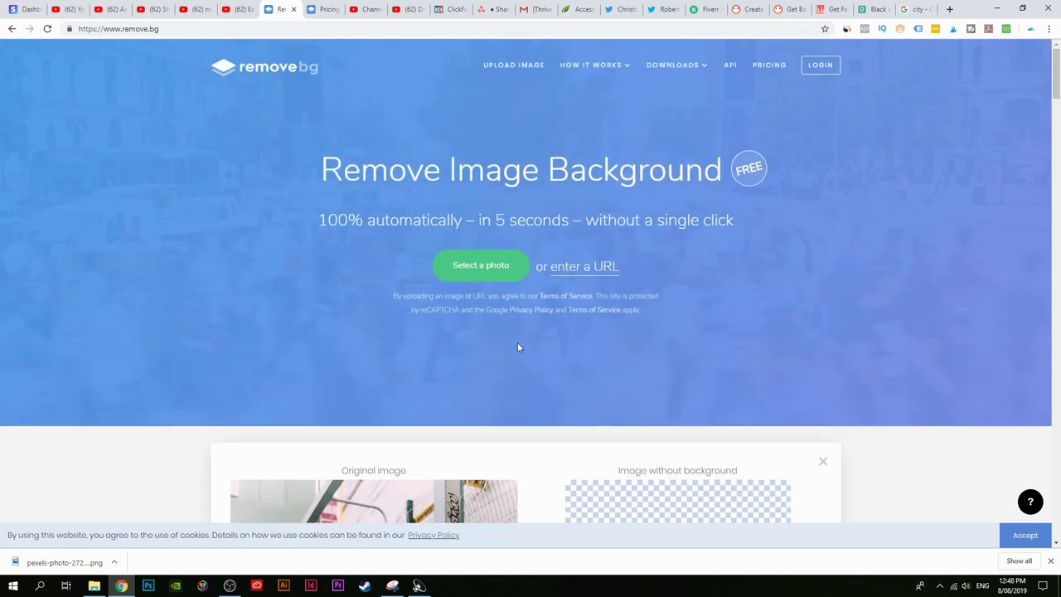
pyautogui.scroll(-4, 517, 347)
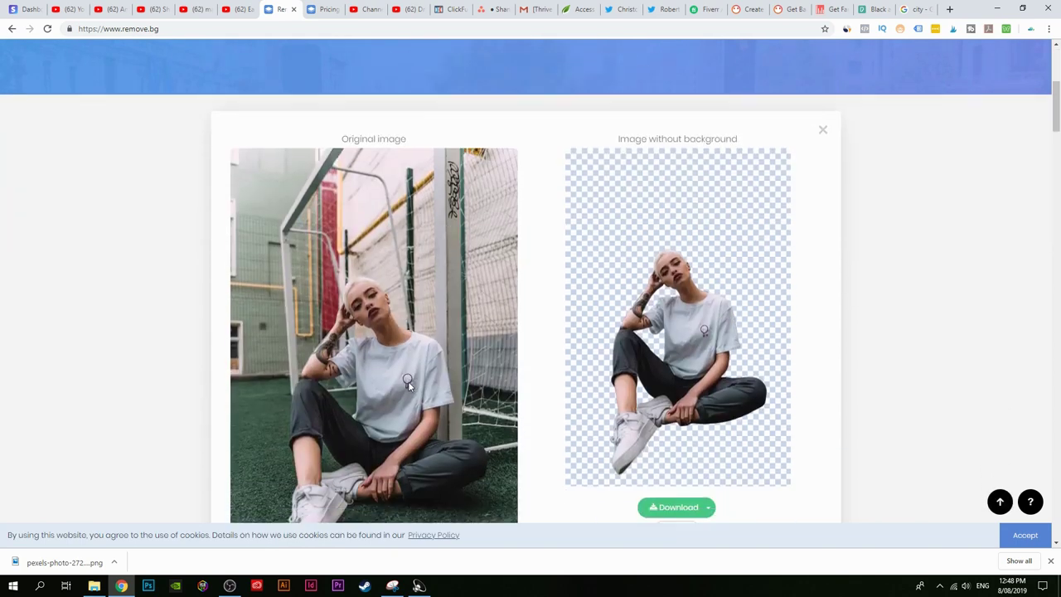
pyautogui.scroll(3, 459, 351)
pyautogui.scroll(2, 483, 332)
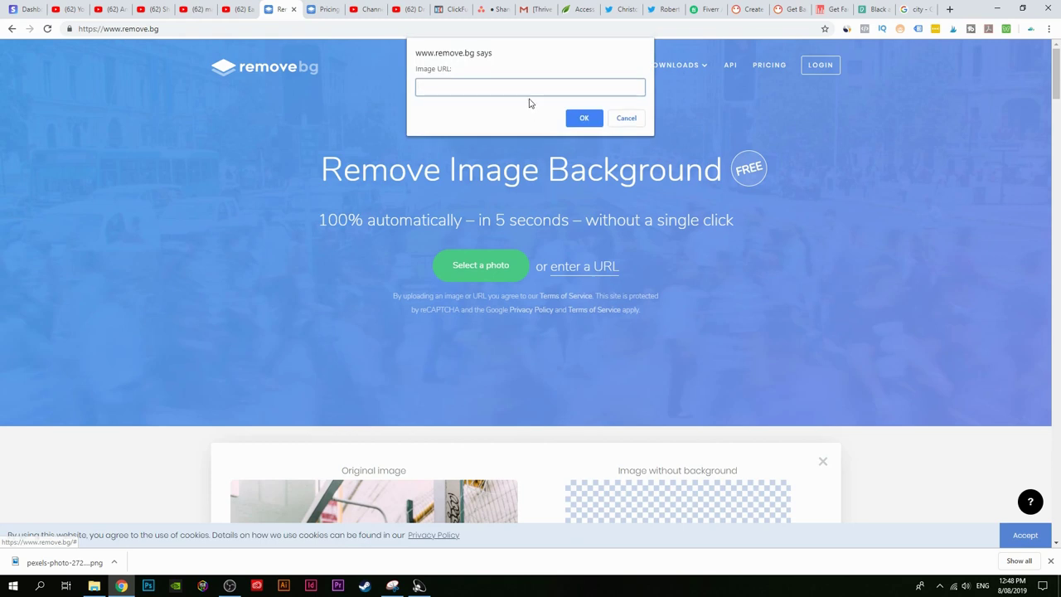
# Step: Paste the globe photo's address into the Image URL field and submit it for background removal
pyautogui.rightClick(532, 89)
pyautogui.click(552, 166)
pyautogui.click(584, 118)
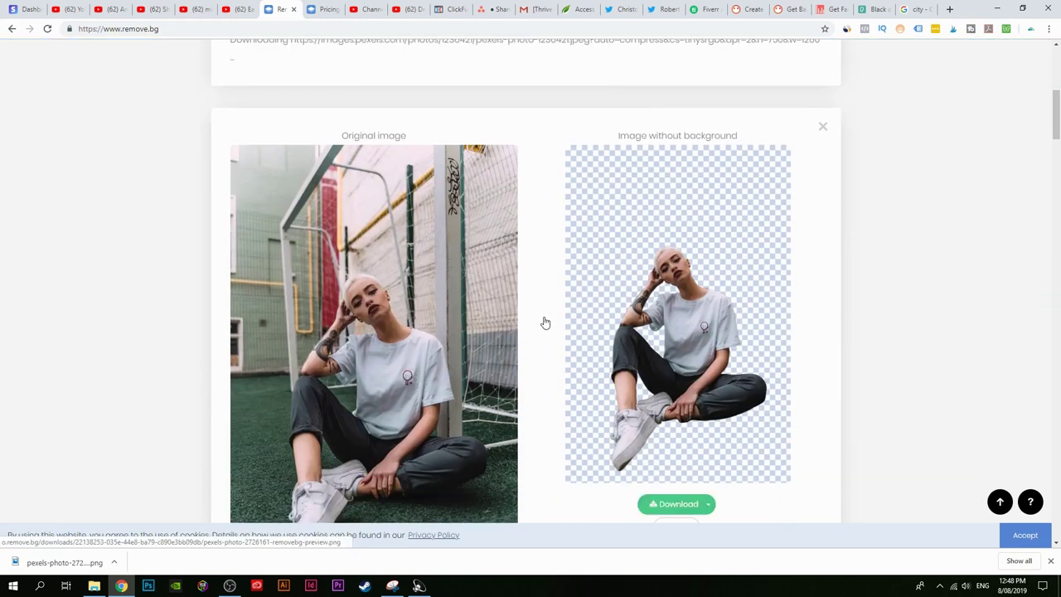
pyautogui.scroll(5, 546, 322)
pyautogui.scroll(-1, 533, 339)
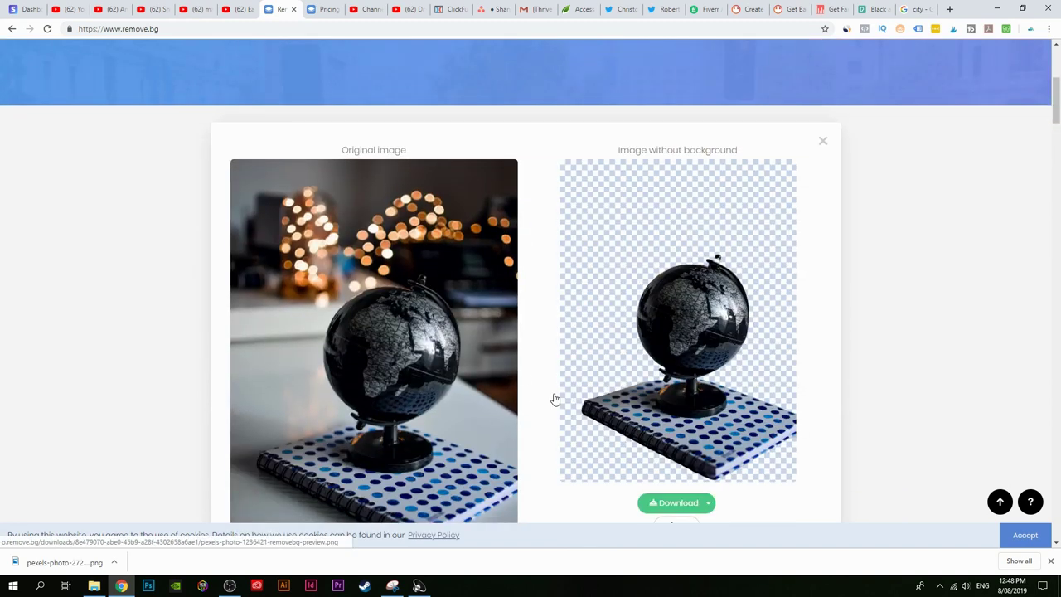
pyautogui.scroll(-1, 555, 397)
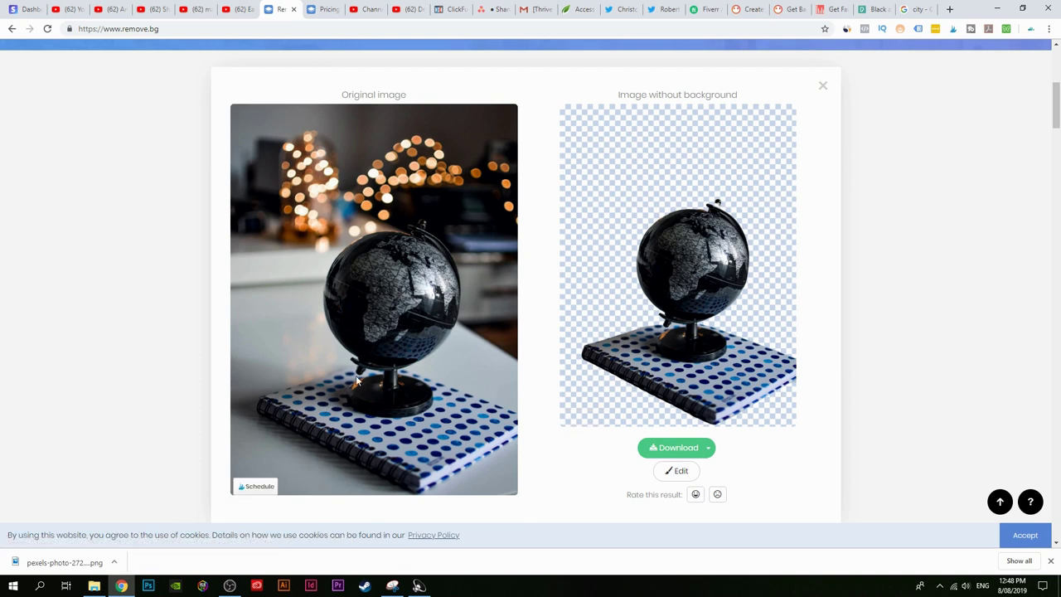
# Step: With a slightly smaller eraser brush, erase much of the notebook under the globe
pyautogui.click(678, 469)
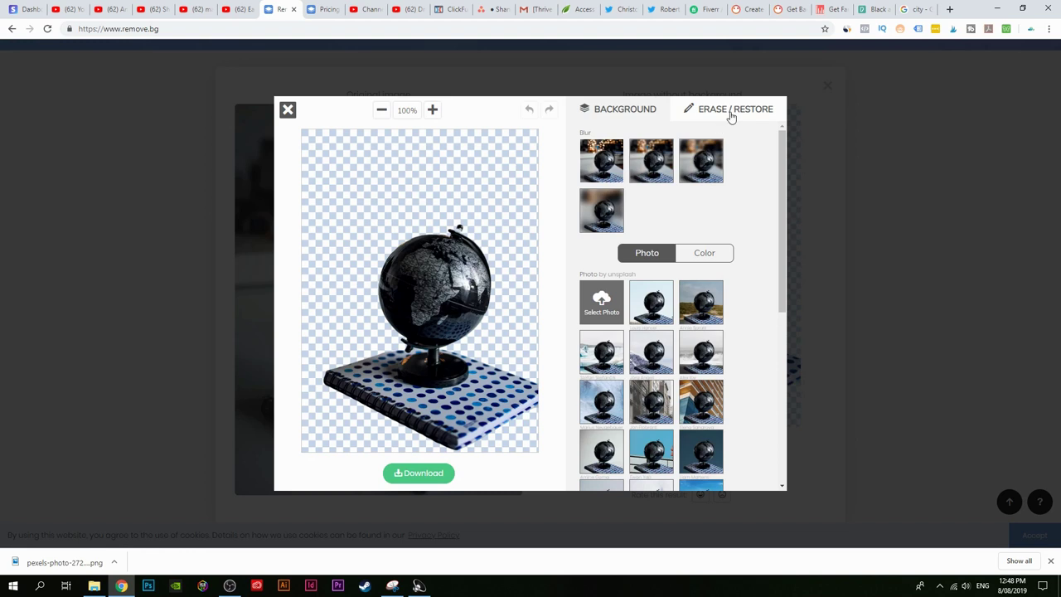
pyautogui.click(731, 115)
pyautogui.moveTo(634, 174)
pyautogui.mouseDown()
pyautogui.moveTo(623, 176)
pyautogui.moveTo(704, 177)
pyautogui.mouseUp()
pyautogui.moveTo(503, 371)
pyautogui.mouseDown()
pyautogui.moveTo(483, 419)
pyautogui.moveTo(444, 432)
pyautogui.moveTo(396, 418)
pyautogui.moveTo(335, 356)
pyautogui.moveTo(352, 378)
pyautogui.moveTo(330, 381)
pyautogui.moveTo(343, 417)
pyautogui.moveTo(469, 431)
pyautogui.moveTo(488, 409)
pyautogui.moveTo(446, 453)
pyautogui.moveTo(512, 417)
pyautogui.moveTo(534, 369)
pyautogui.mouseUp()
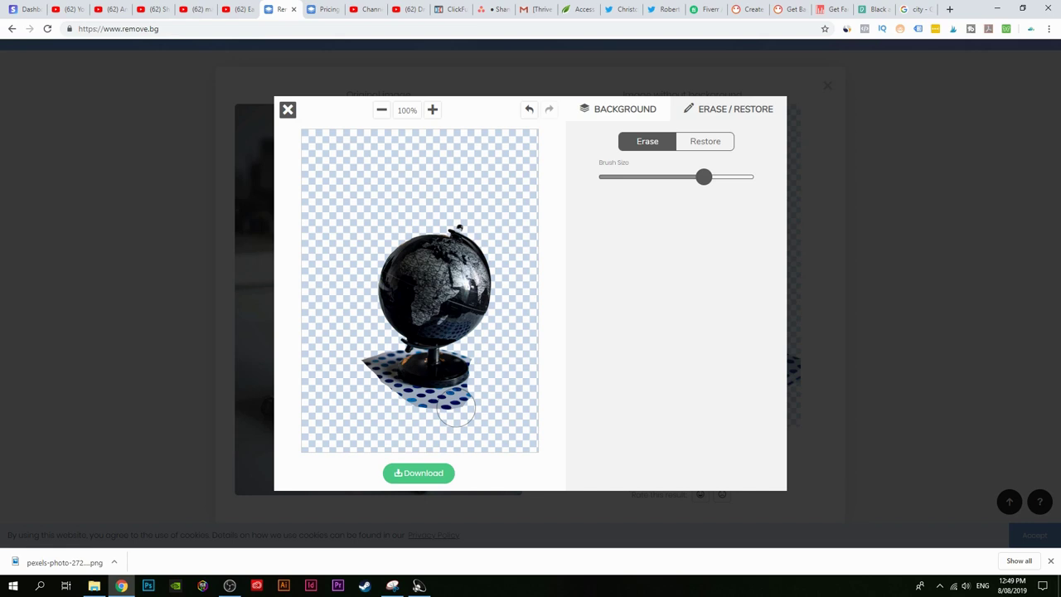
pyautogui.click(706, 9)
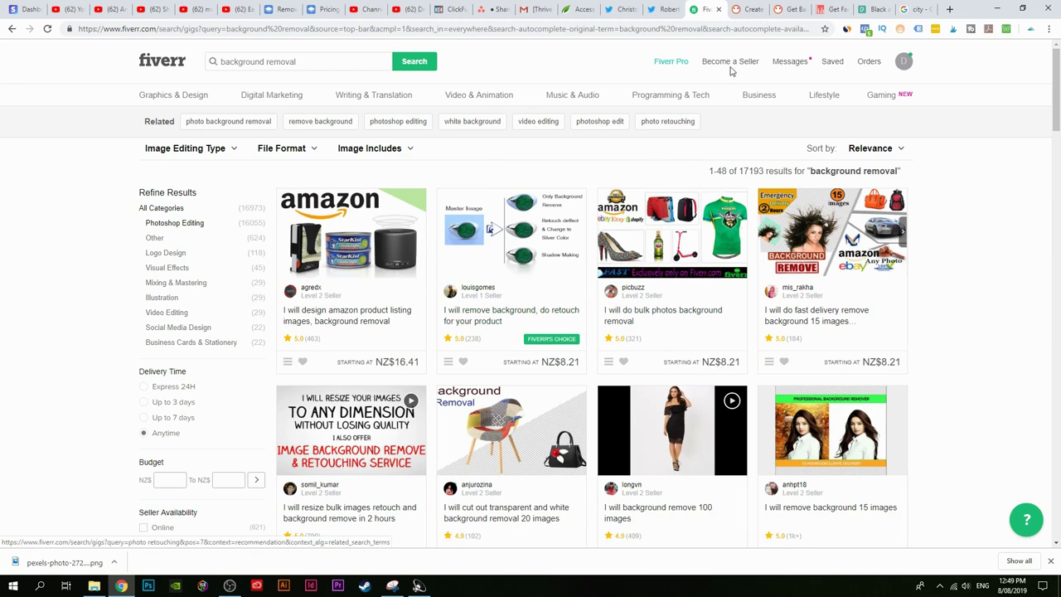
# Step: Look over PeoplePerHour's sign-up page and Fiverr's seller onboarding, then go back twice
pyautogui.click(748, 9)
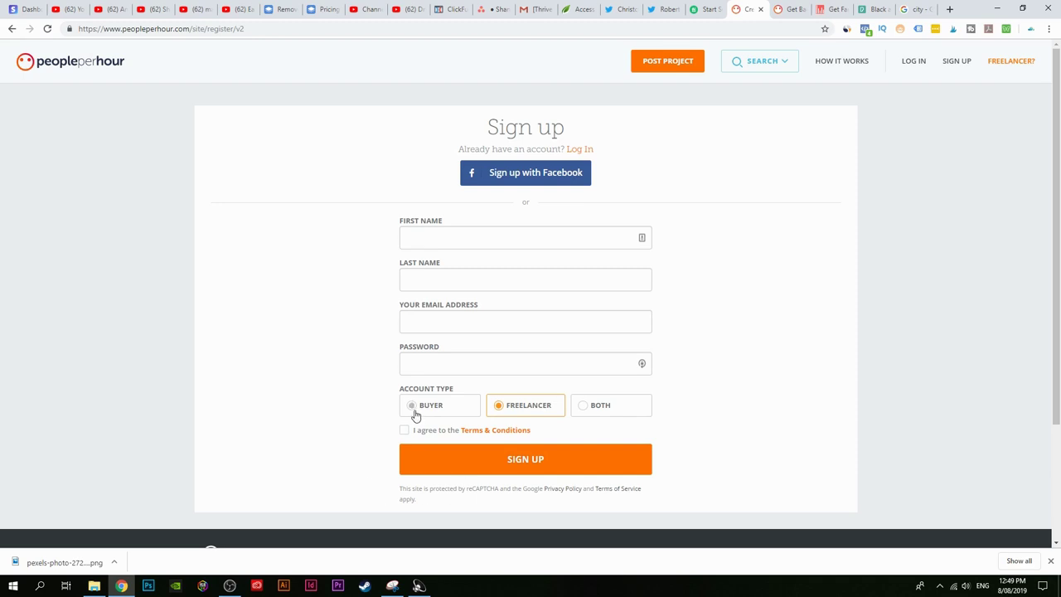
pyautogui.click(706, 9)
pyautogui.scroll(-1, 606, 351)
pyautogui.scroll(1, 606, 350)
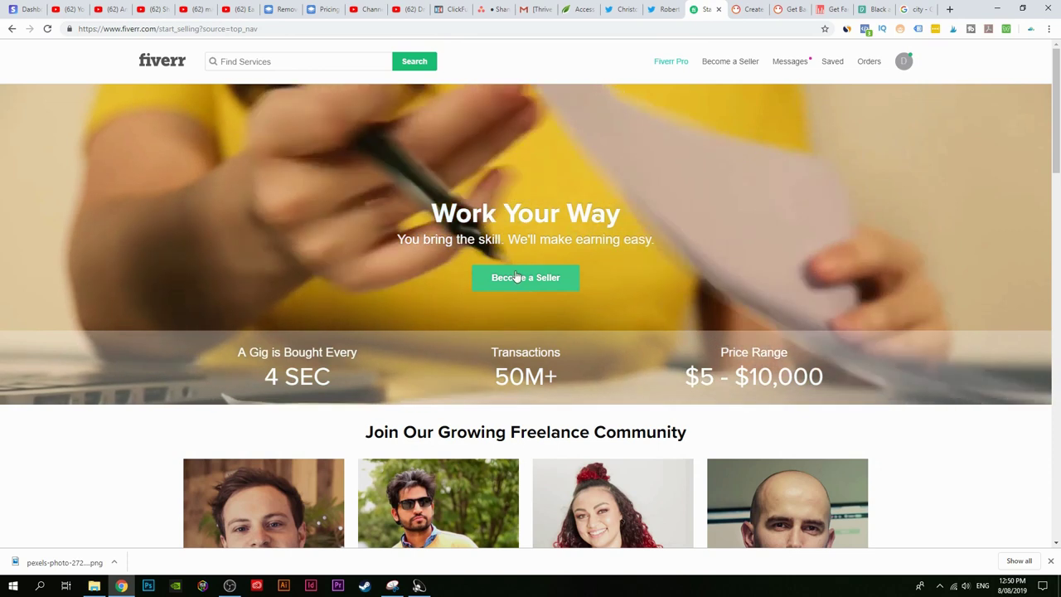
pyautogui.click(506, 274)
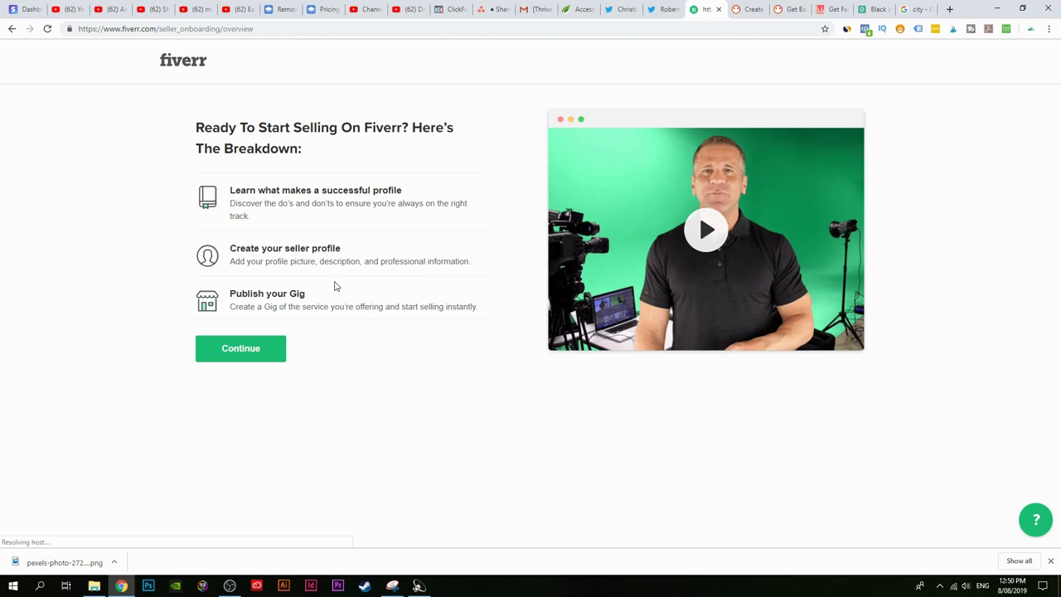
pyautogui.click(12, 29)
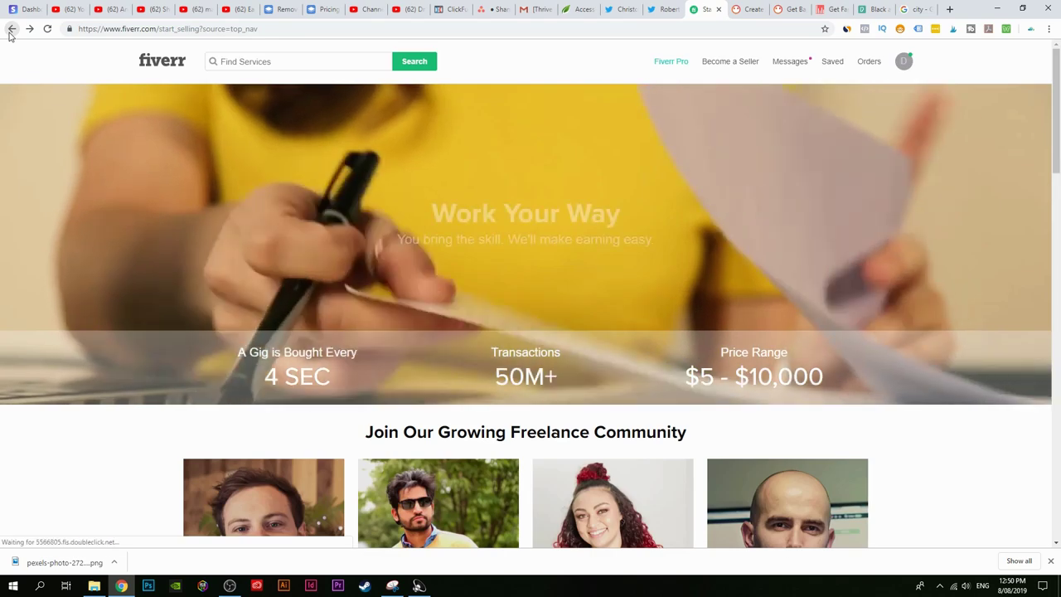
pyautogui.click(12, 29)
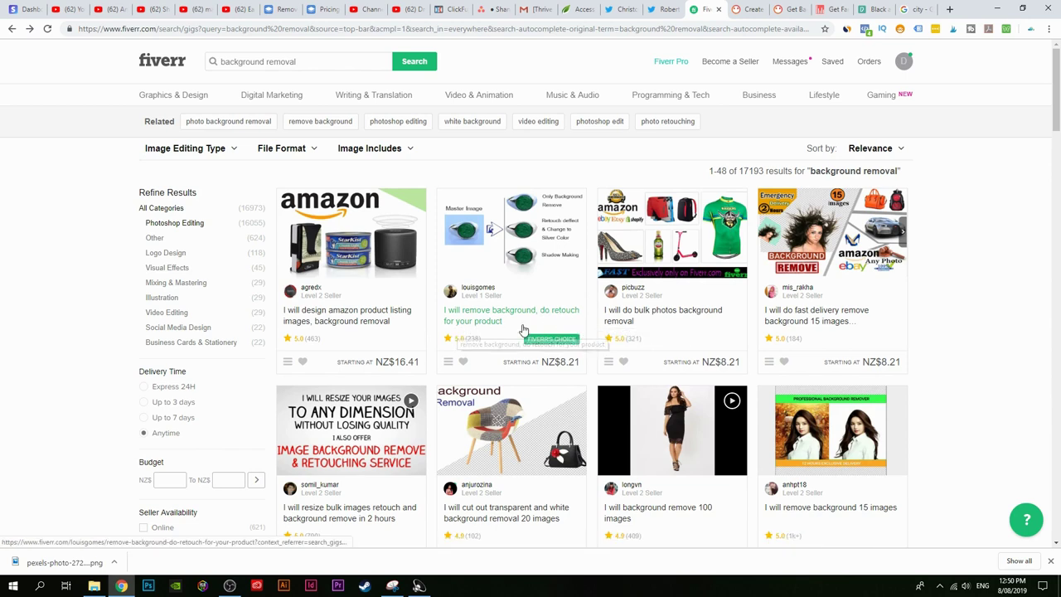
pyautogui.click(473, 309)
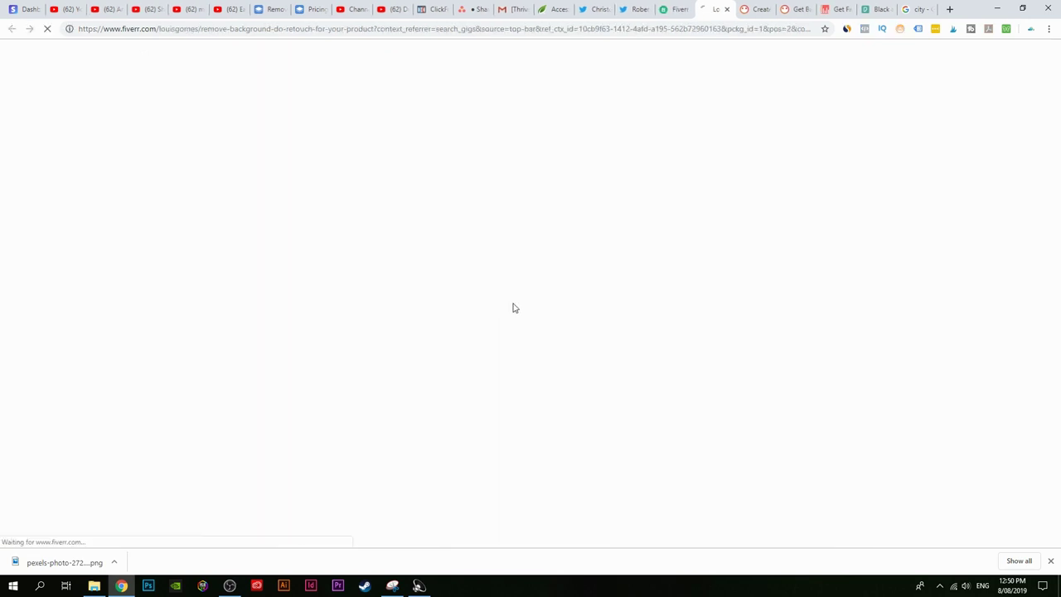
pyautogui.scroll(-4, 632, 350)
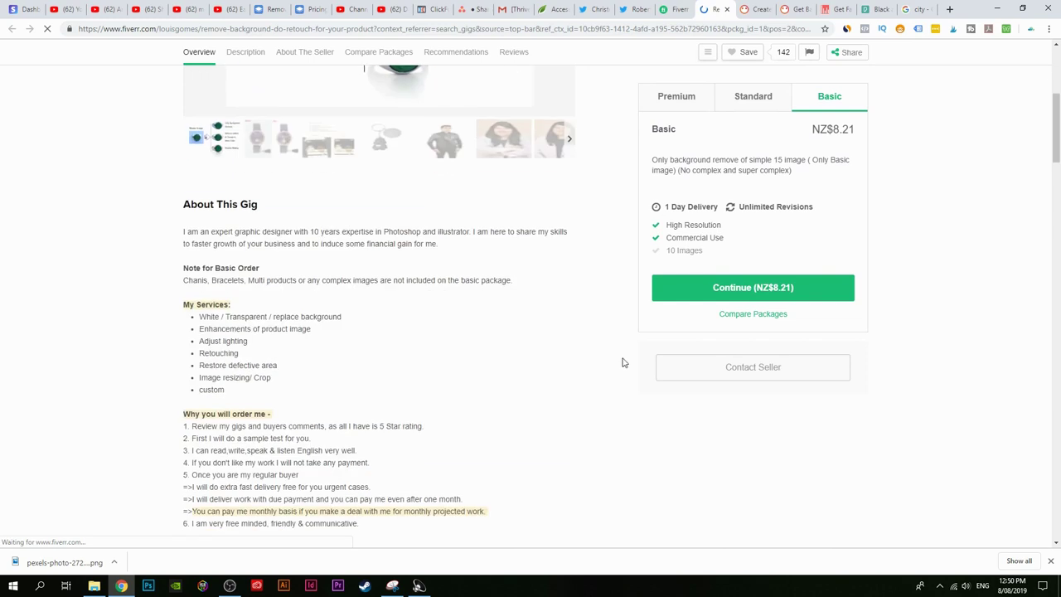
pyautogui.scroll(4, 622, 362)
pyautogui.scroll(-10, 237, 202)
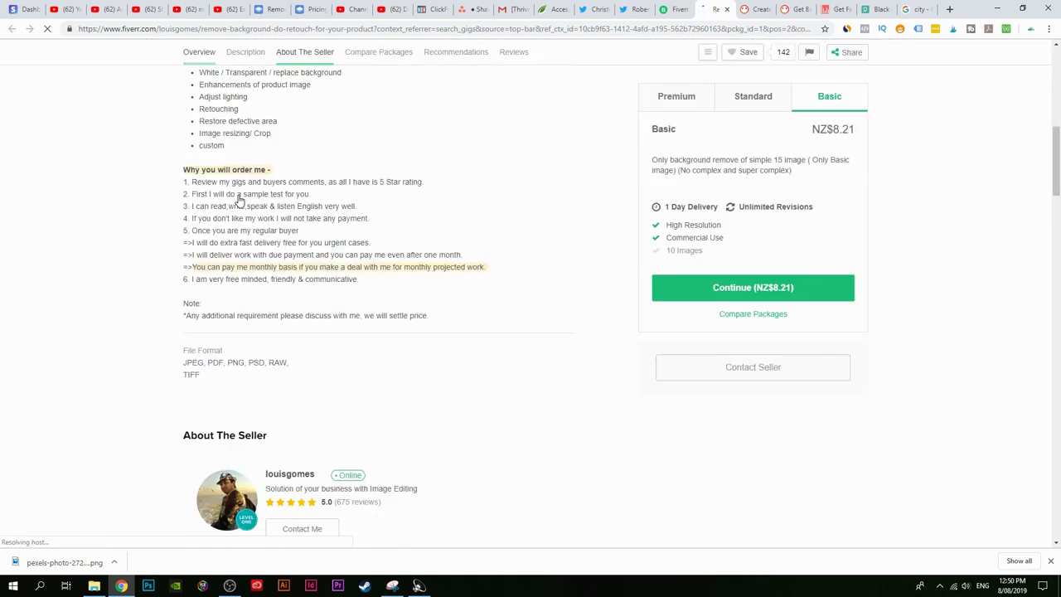
pyautogui.click(311, 130)
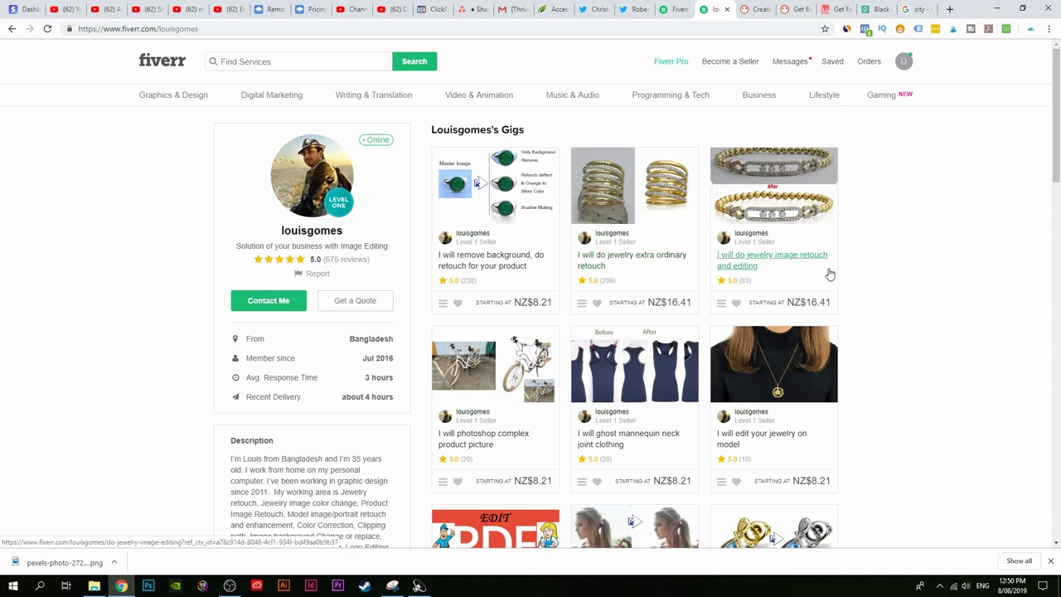
pyautogui.scroll(-2, 899, 315)
pyautogui.scroll(-1, 896, 323)
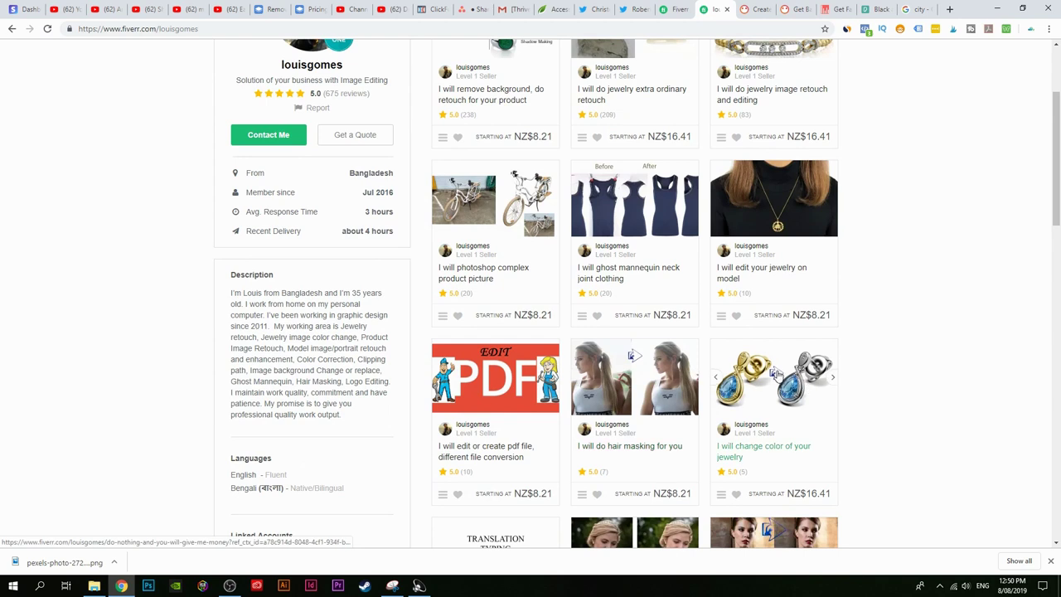
pyautogui.scroll(-2, 845, 430)
pyautogui.scroll(5, 854, 444)
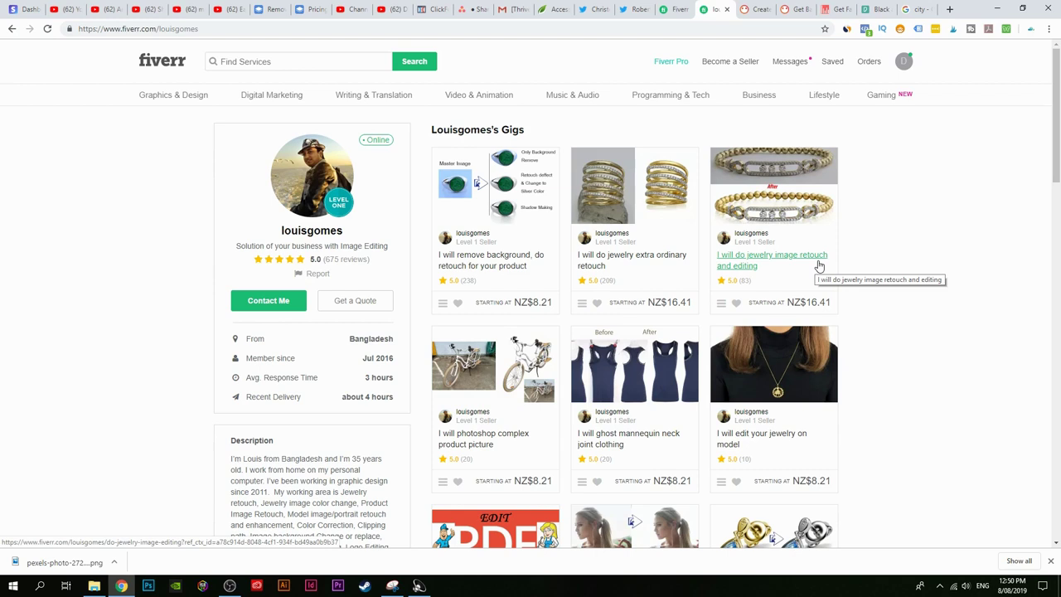
pyautogui.scroll(-3, 819, 266)
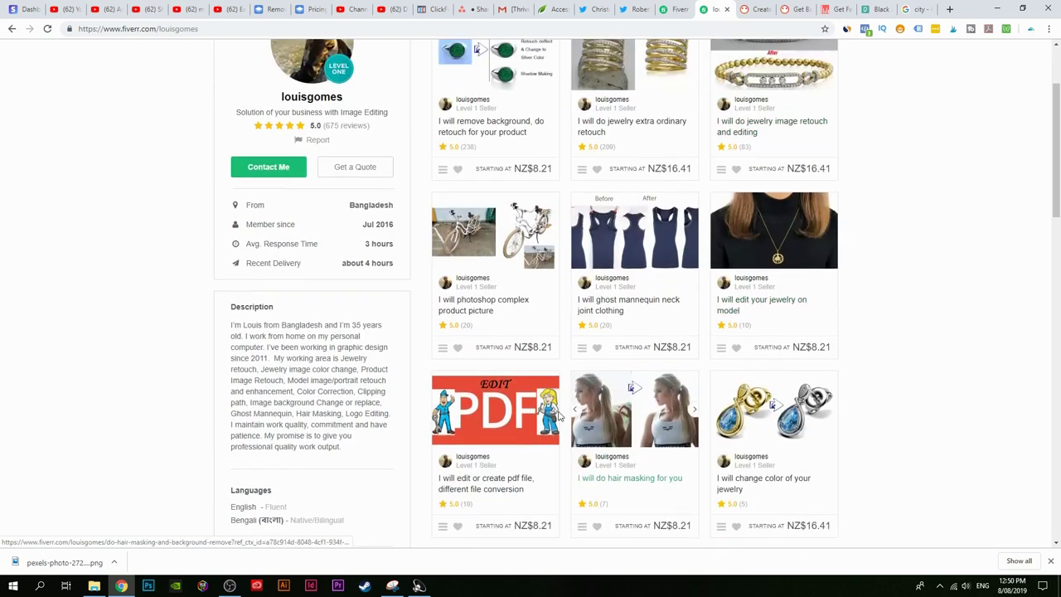
pyautogui.scroll(-1, 570, 352)
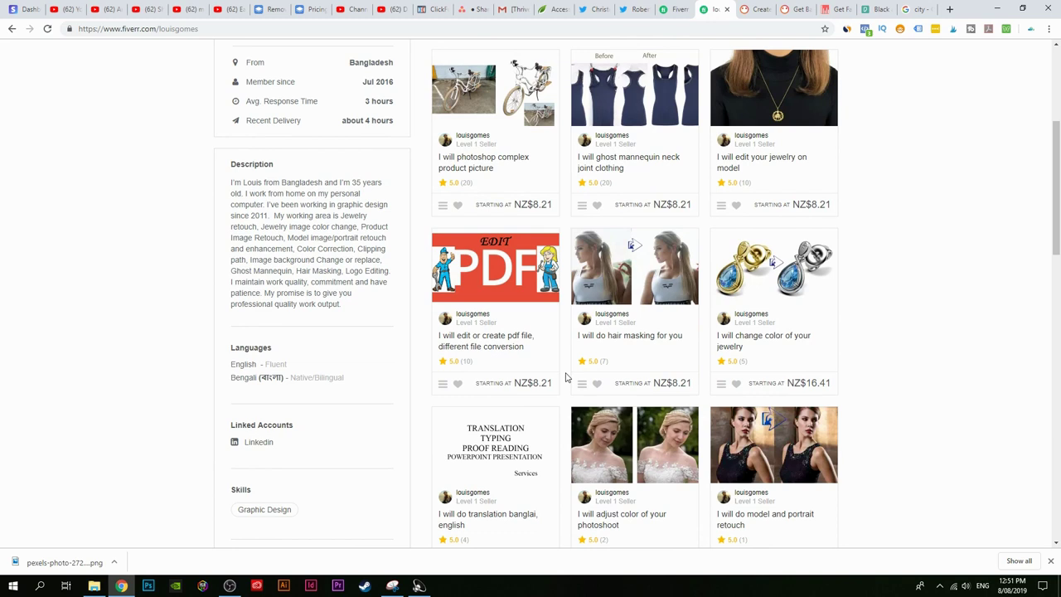
pyautogui.scroll(4, 566, 377)
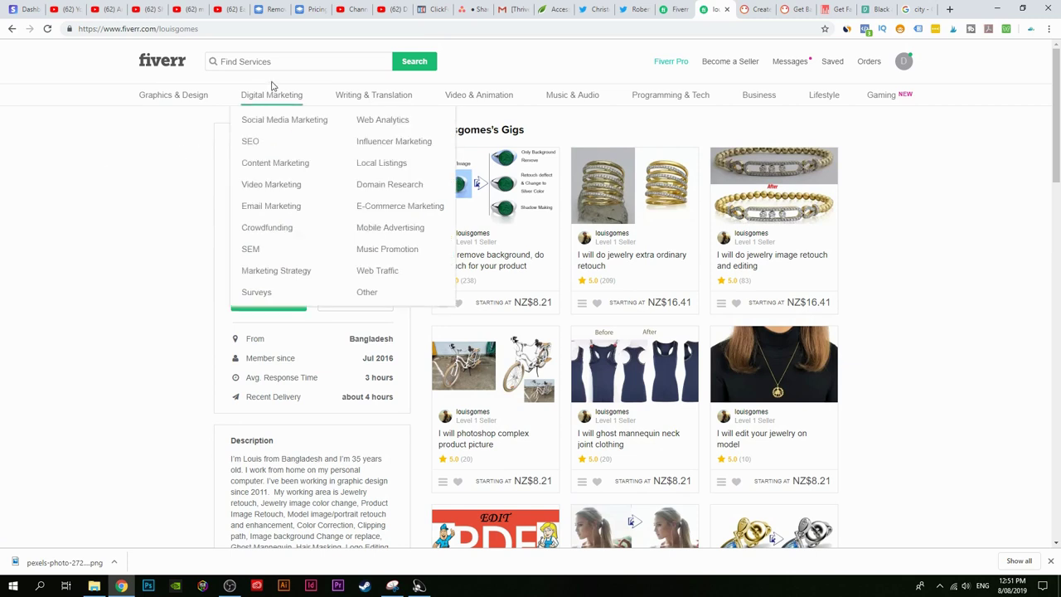
# Step: Replace 'image' with 'background removal' in Fiverr's search and pick 'remove background from photo'
pyautogui.click(254, 60)
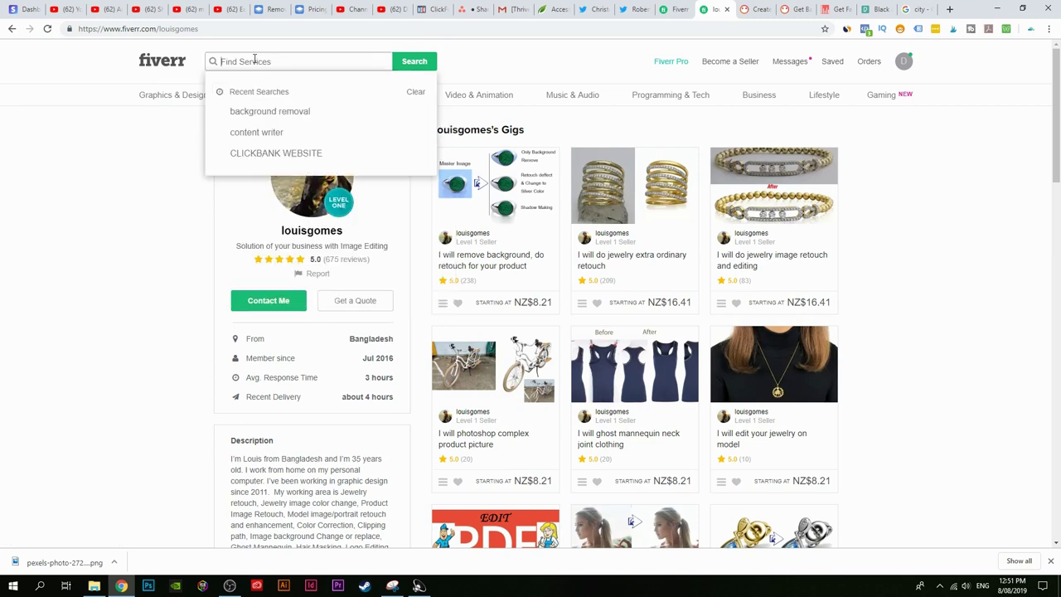
pyautogui.write('ima')
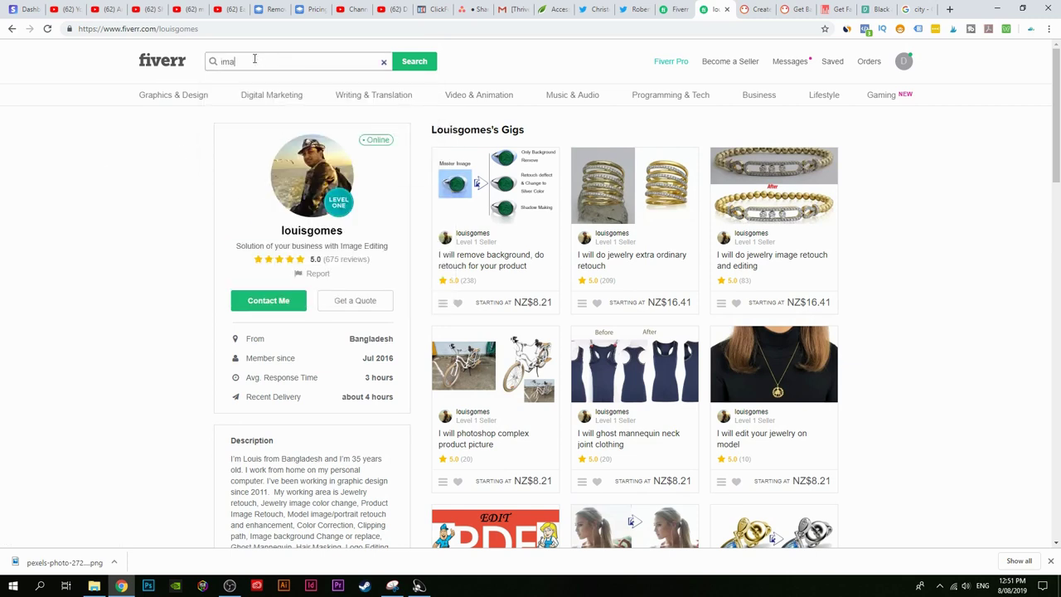
pyautogui.write('ge editing and retouching')
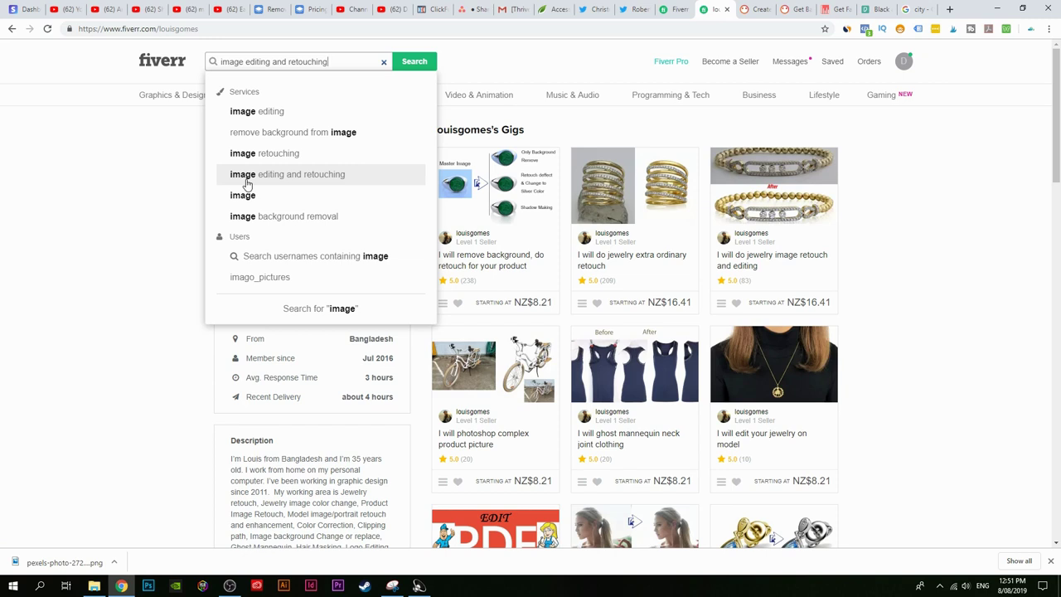
pyautogui.press('Down')
pyautogui.press('Down')
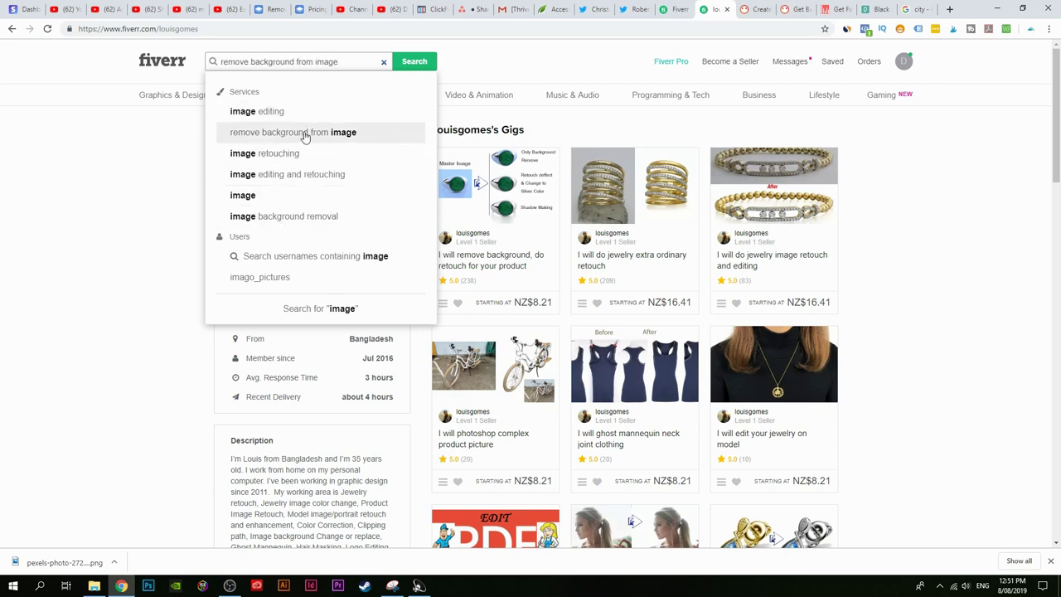
pyautogui.tripleClick(324, 58)
pyautogui.write('back')
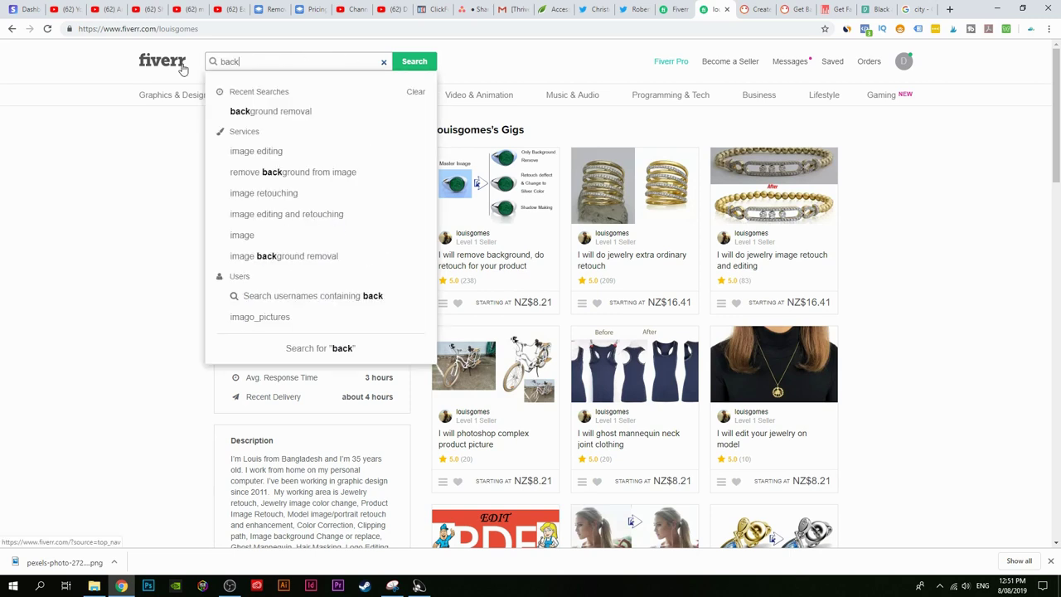
pyautogui.write('ground removal')
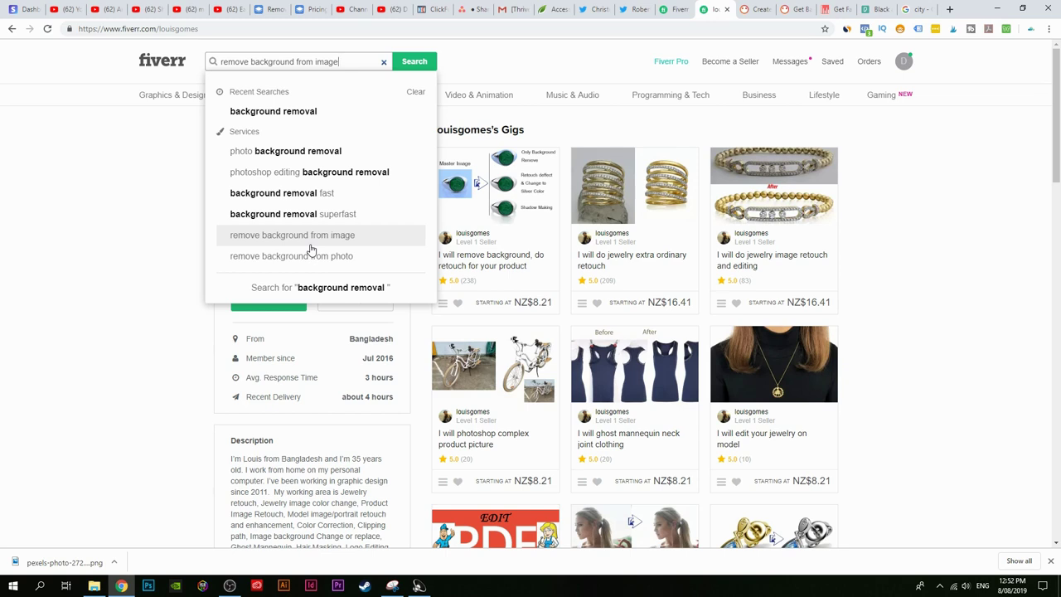
pyautogui.scroll(-2, 942, 339)
pyautogui.click(904, 380)
pyautogui.scroll(2, 865, 410)
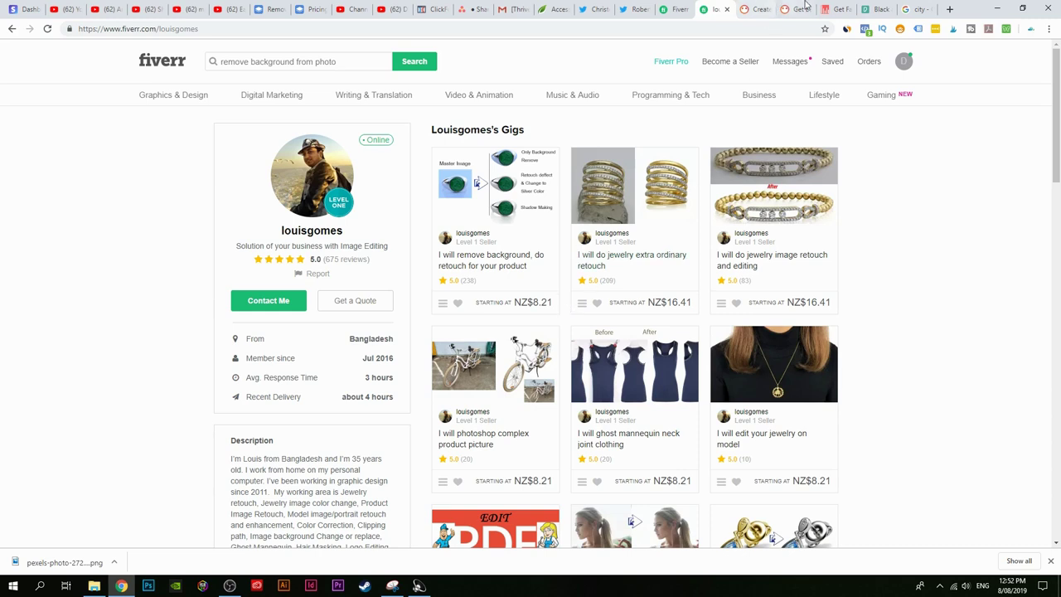
# Step: Go from remove.bg to PeoplePerHour's Background Removal offers page, showing 900 results
pyautogui.click(269, 10)
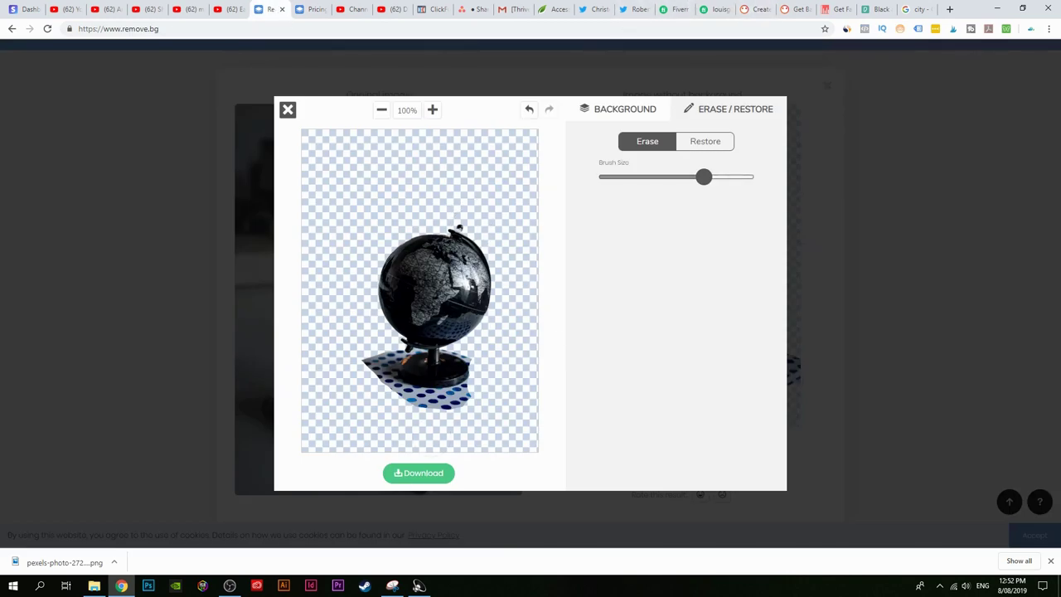
pyautogui.click(744, 9)
pyautogui.hotkey('ctrl', 'Tab')
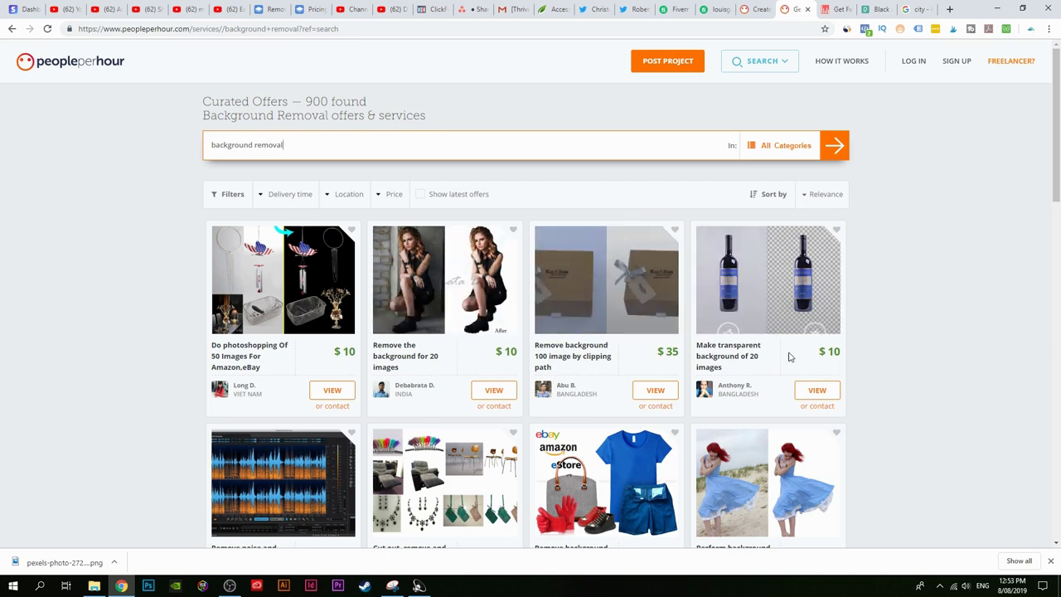
# Step: Skim the offers, then copy the image address of the Pexels palm-tree pier photo
pyautogui.scroll(-3, 860, 366)
pyautogui.scroll(3, 890, 369)
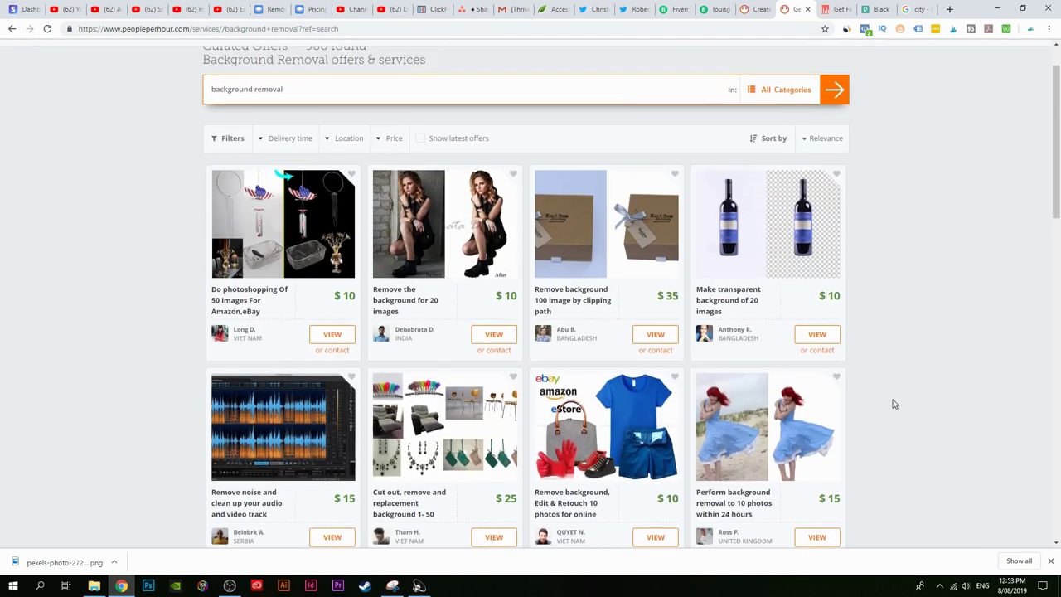
pyautogui.click(878, 12)
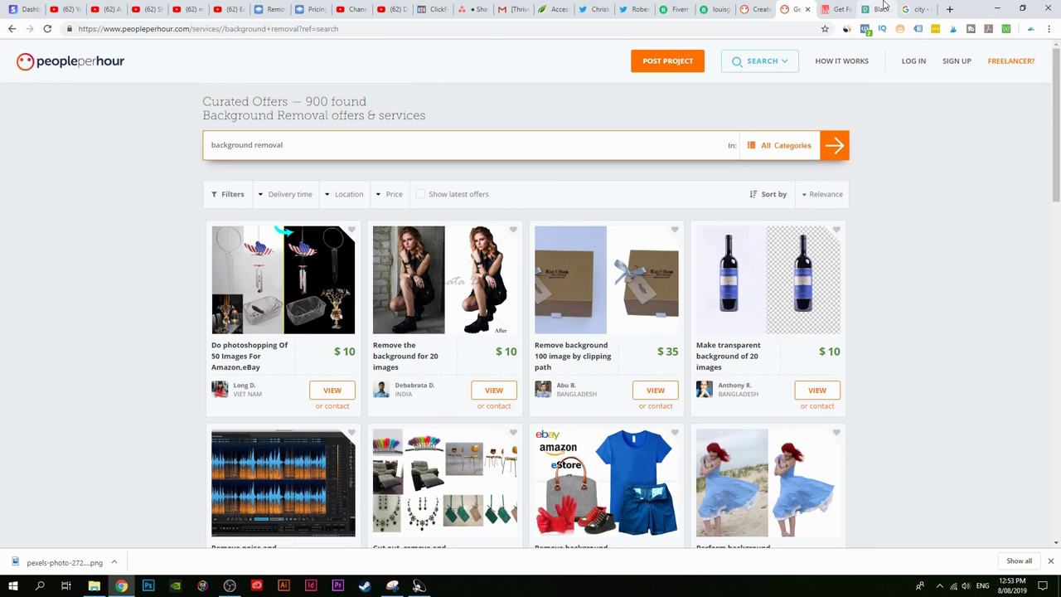
pyautogui.click(154, 284)
pyautogui.scroll(-3, 249, 332)
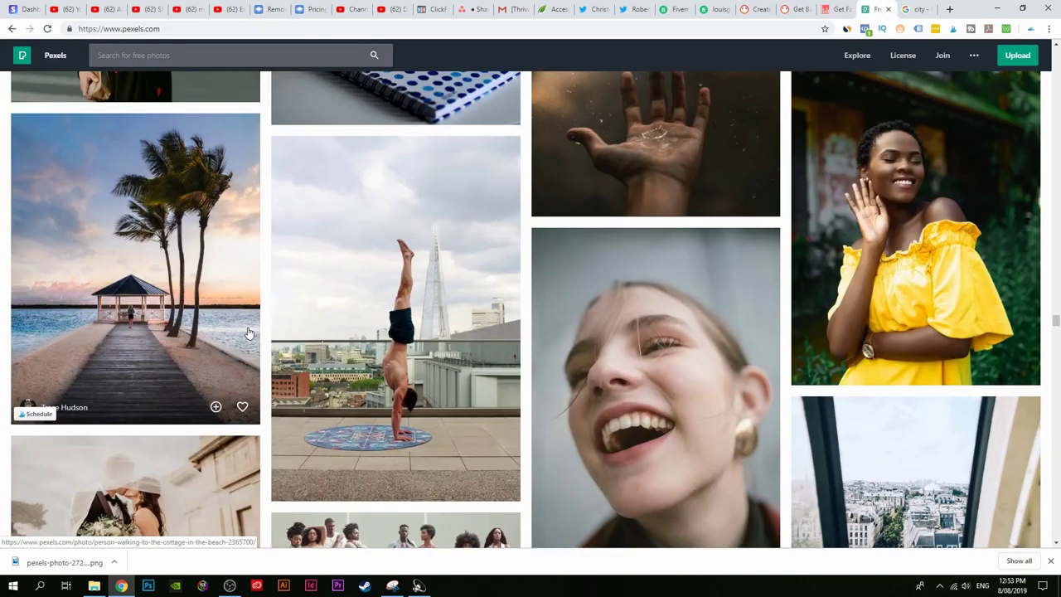
pyautogui.rightClick(148, 257)
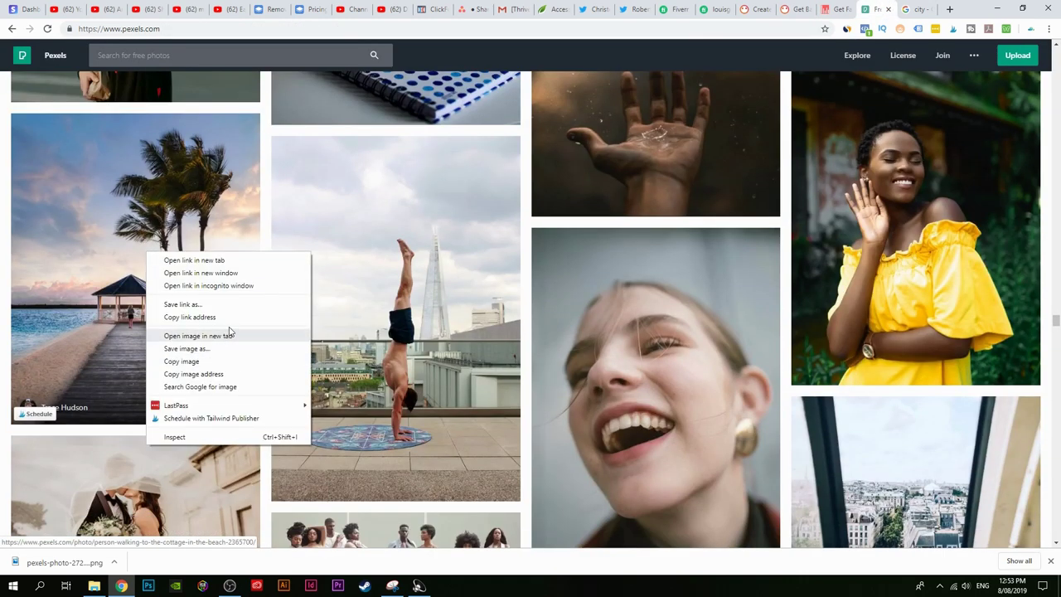
pyautogui.click(218, 374)
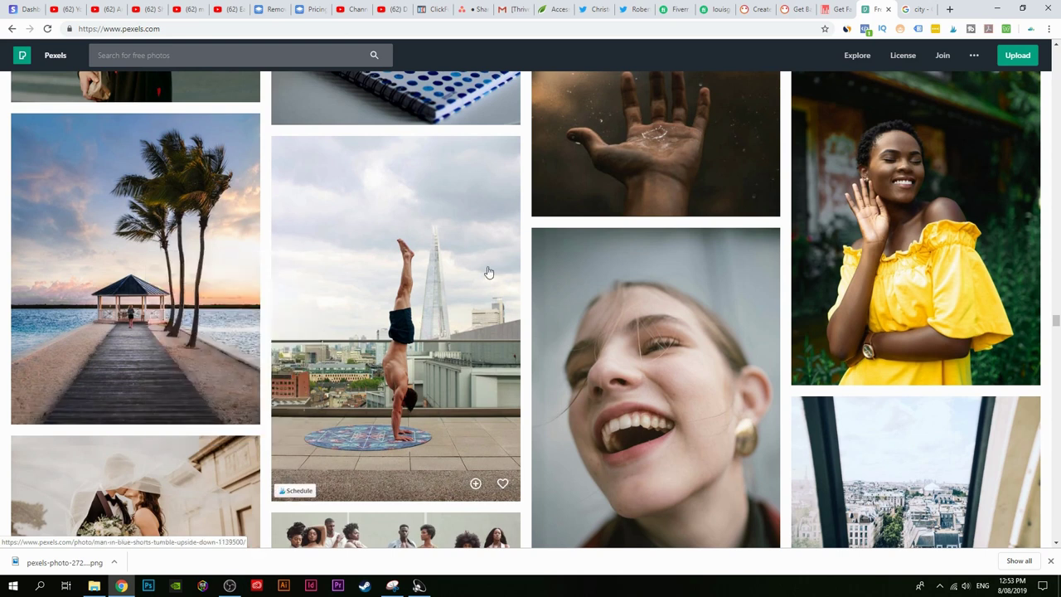
# Step: Close the globe editor, submit the pier photo's URL, and open its cutout for editing
pyautogui.click(267, 10)
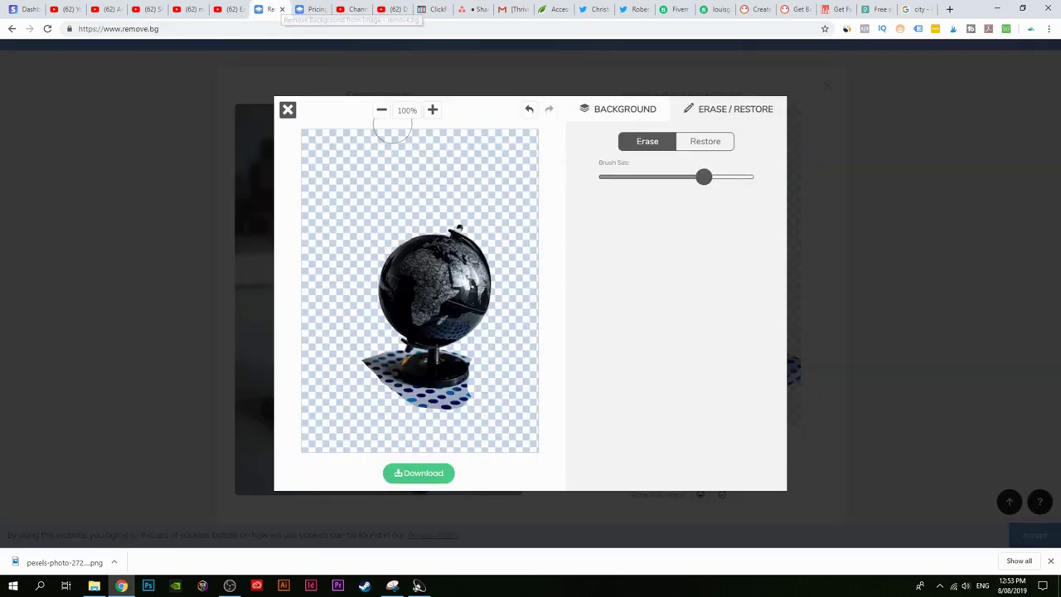
pyautogui.click(287, 113)
pyautogui.scroll(5, 168, 265)
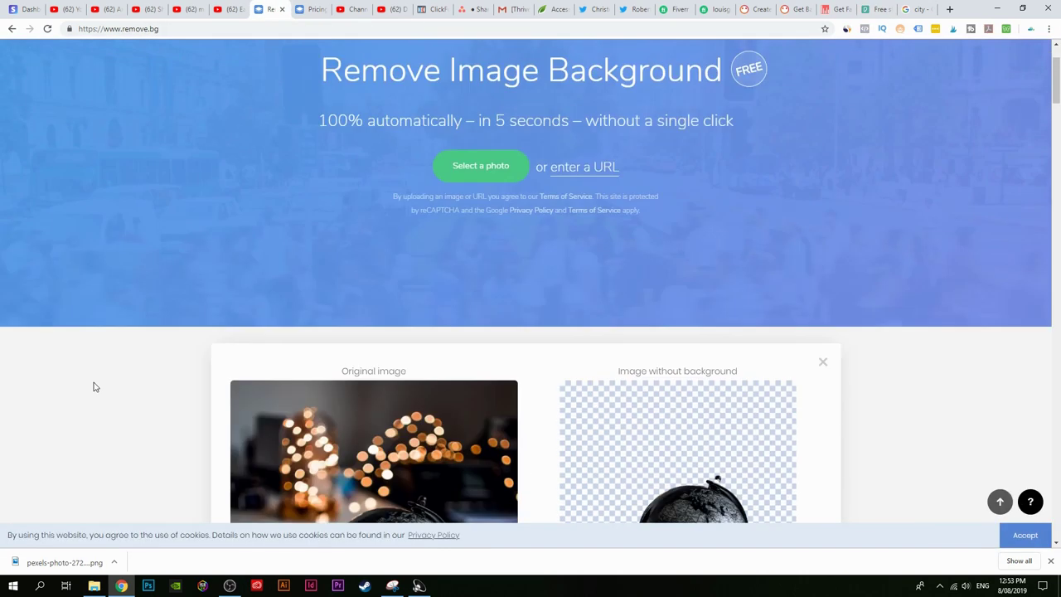
pyautogui.click(567, 271)
pyautogui.hotkey('ctrl', 'v')
pyautogui.click(584, 118)
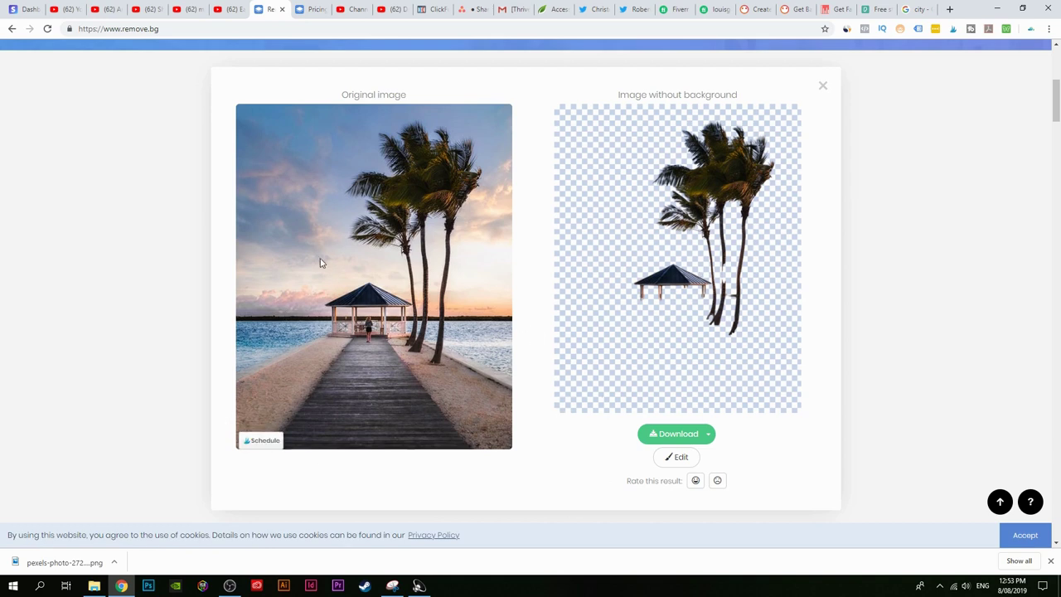
pyautogui.click(679, 458)
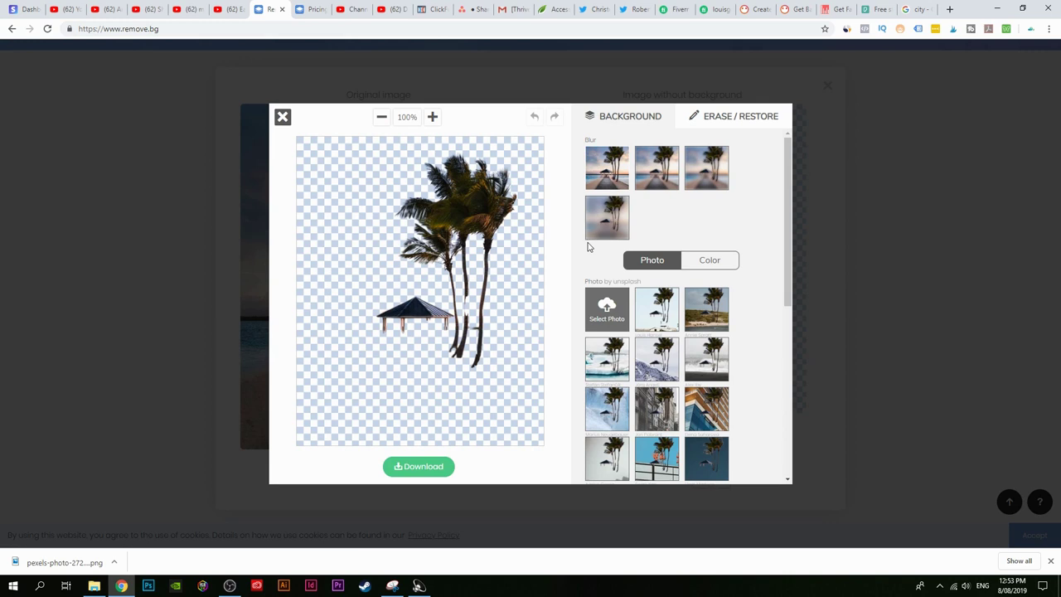
# Step: Restore the wooden pier and sand below the pavilion with an enlarged Restore brush
pyautogui.click(757, 116)
pyautogui.click(624, 118)
pyautogui.click(729, 118)
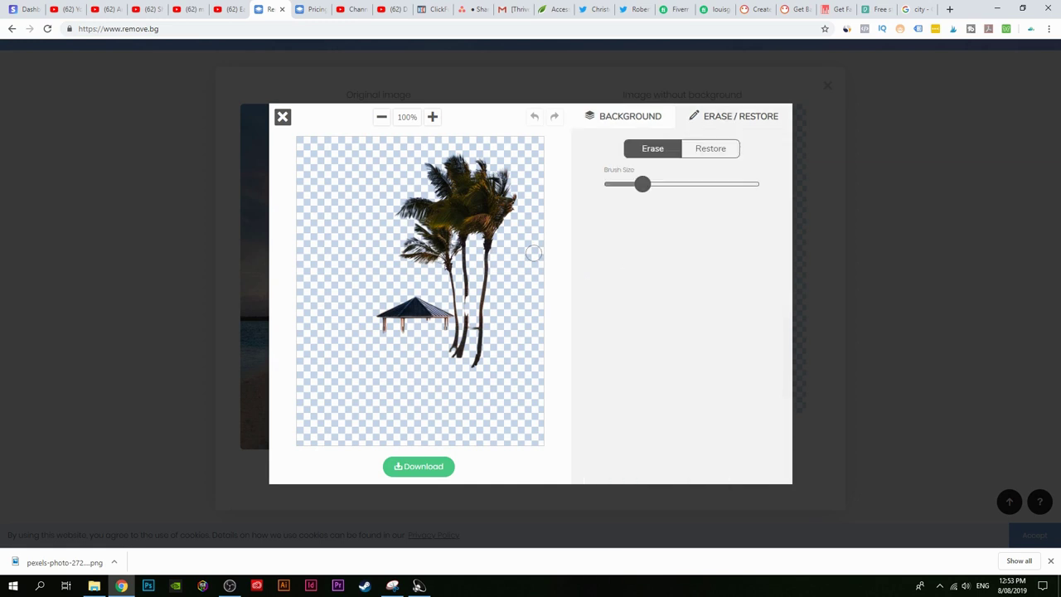
pyautogui.click(712, 149)
pyautogui.moveTo(408, 325)
pyautogui.mouseDown()
pyautogui.moveTo(402, 363)
pyautogui.moveTo(388, 332)
pyautogui.moveTo(382, 356)
pyautogui.moveTo(303, 414)
pyautogui.moveTo(369, 353)
pyautogui.moveTo(343, 365)
pyautogui.moveTo(311, 415)
pyautogui.moveTo(315, 388)
pyautogui.mouseUp()
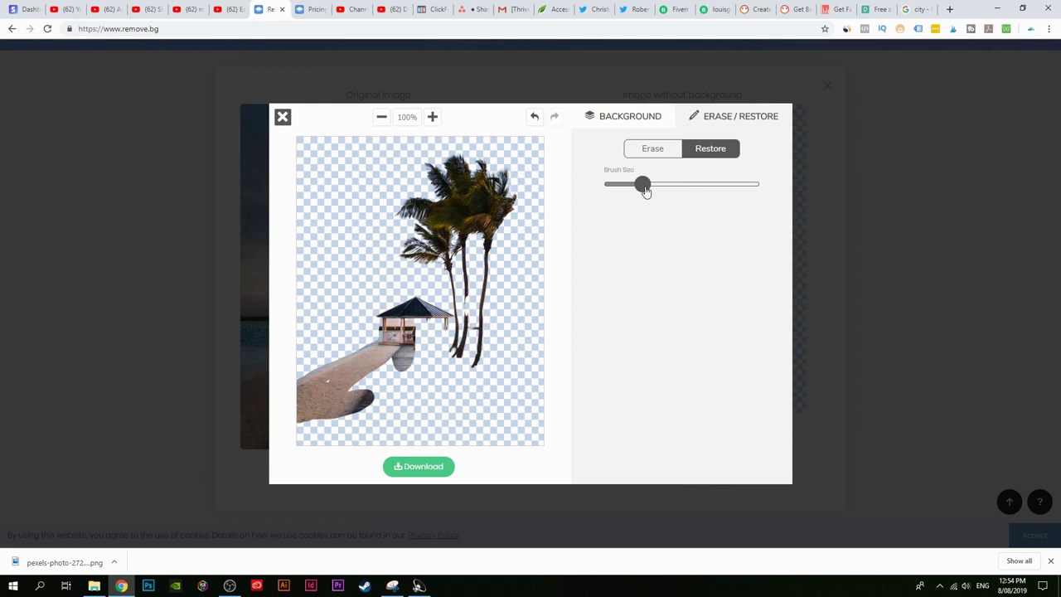
pyautogui.moveTo(645, 189); pyautogui.dragTo(691, 187)
pyautogui.moveTo(423, 386)
pyautogui.mouseDown()
pyautogui.moveTo(403, 367)
pyautogui.moveTo(373, 373)
pyautogui.moveTo(280, 437)
pyautogui.moveTo(531, 435)
pyautogui.moveTo(493, 410)
pyautogui.moveTo(390, 410)
pyautogui.moveTo(406, 402)
pyautogui.mouseUp()
pyautogui.moveTo(398, 336)
pyautogui.mouseDown()
pyautogui.moveTo(493, 402)
pyautogui.moveTo(501, 394)
pyautogui.moveTo(417, 338)
pyautogui.mouseUp()
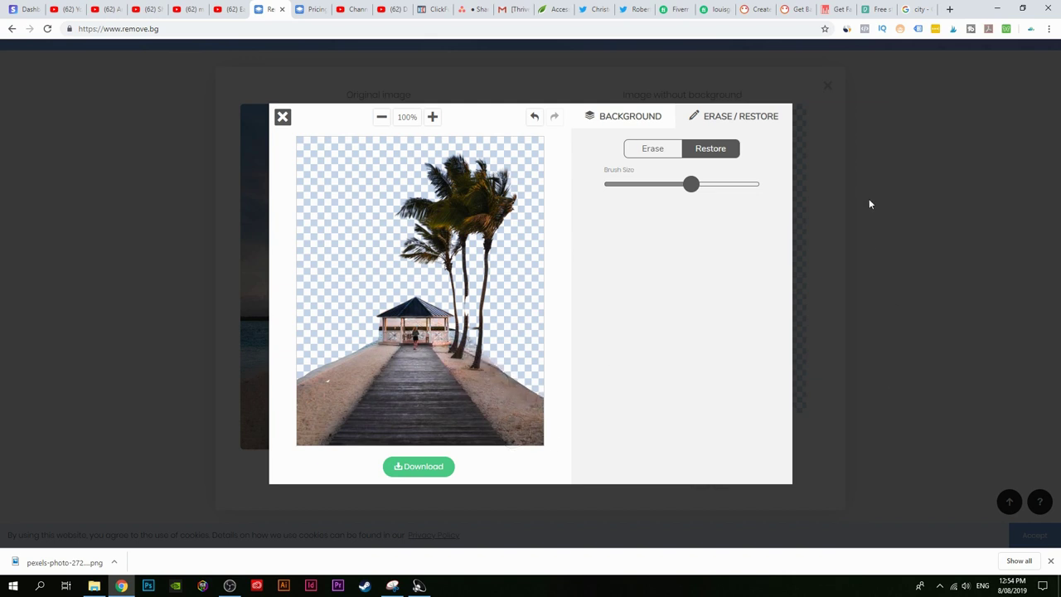
# Step: Open the Pexels photo of the group on a concrete floor and copy its image address
pyautogui.click(877, 9)
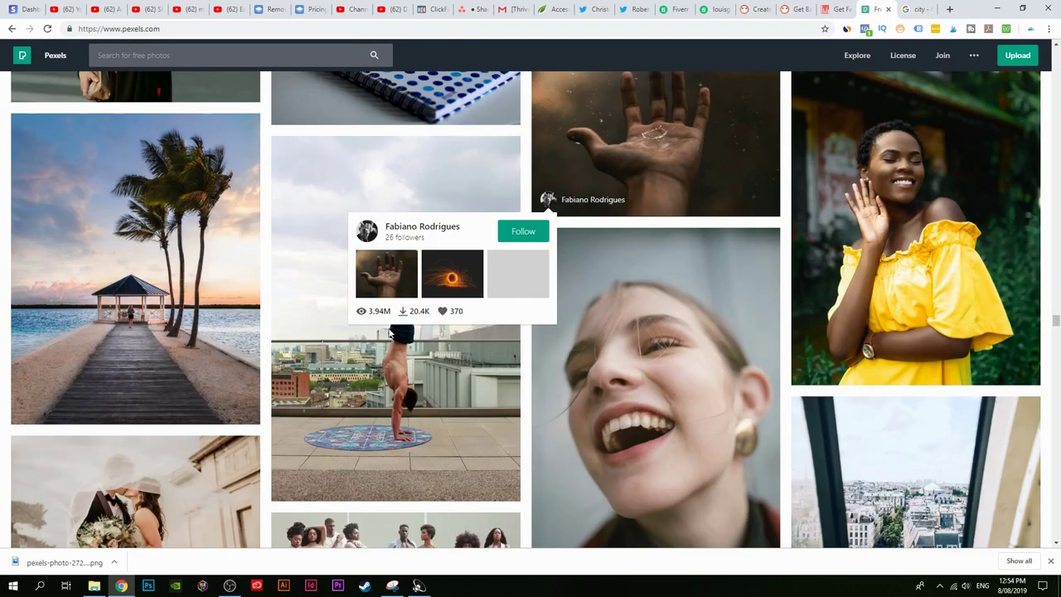
pyautogui.scroll(-3, 390, 332)
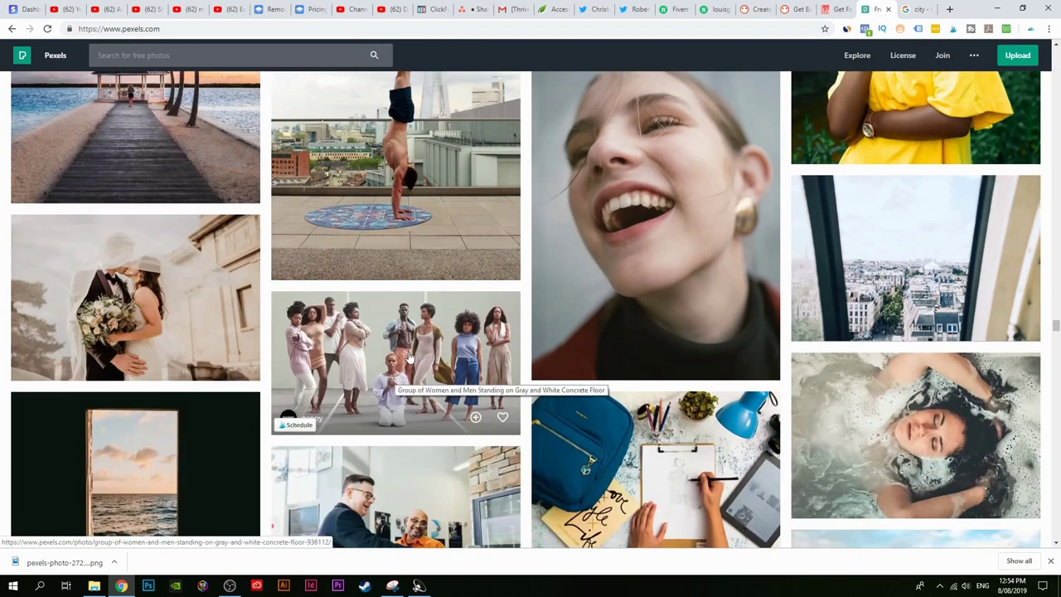
pyautogui.click(409, 356)
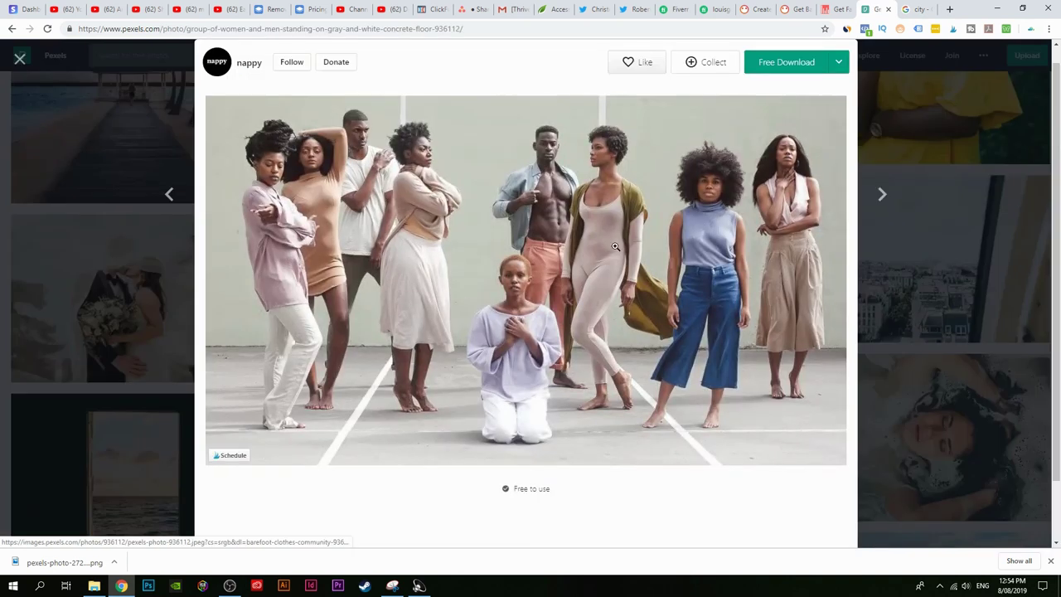
pyautogui.rightClick(510, 247)
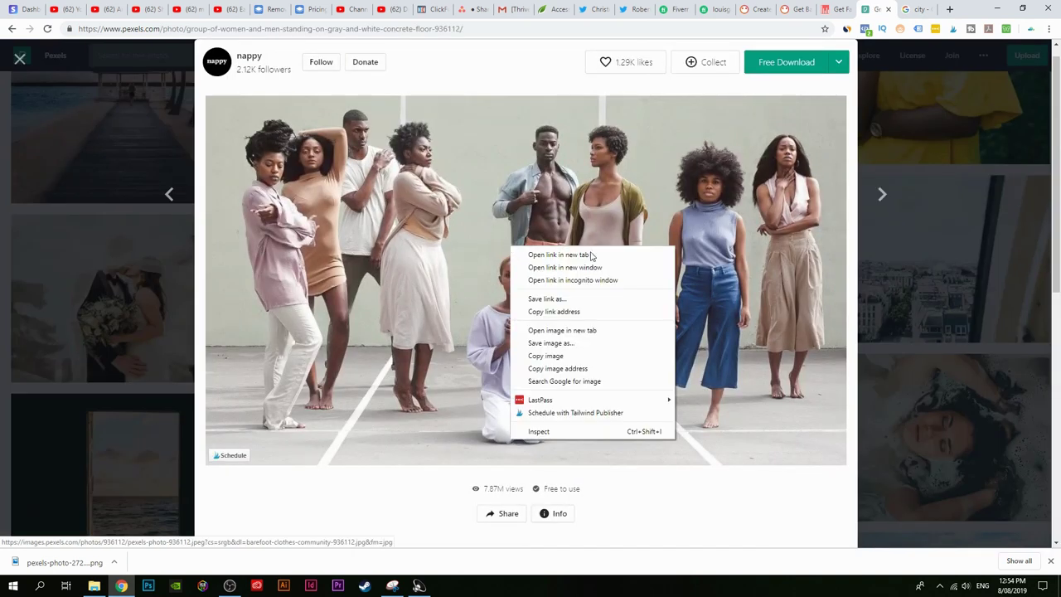
pyautogui.click(592, 367)
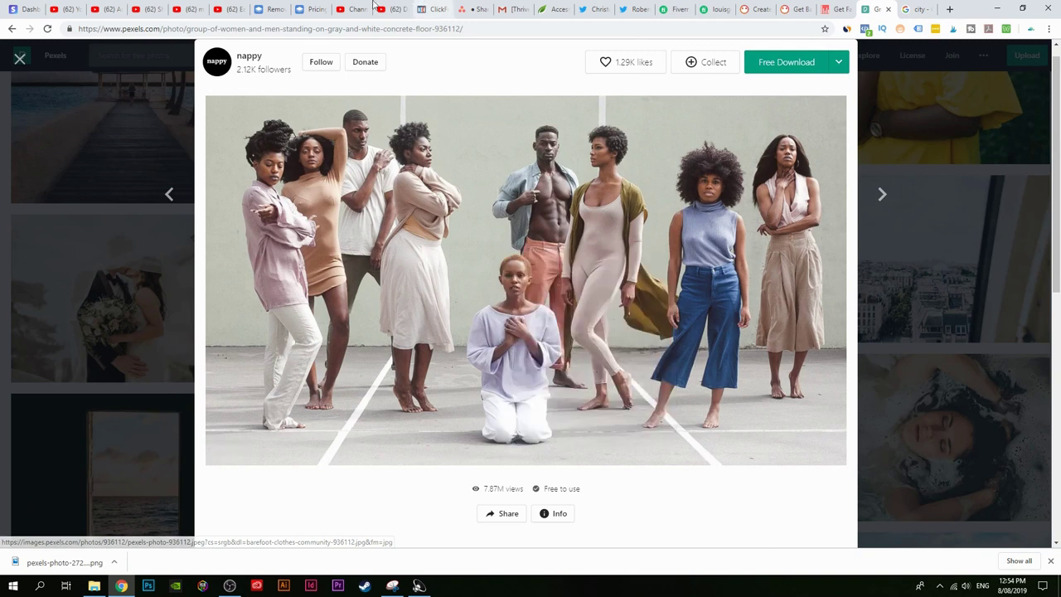
pyautogui.click(269, 9)
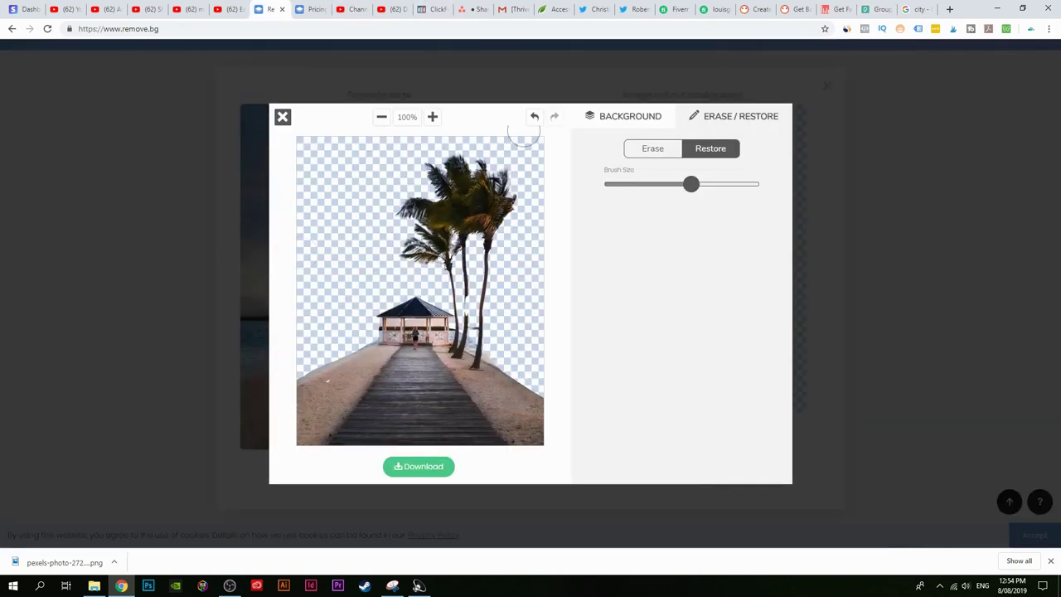
# Step: Close the pier editor and submit the group photo's Pexels URL for background removal
pyautogui.click(283, 116)
pyautogui.scroll(4, 174, 363)
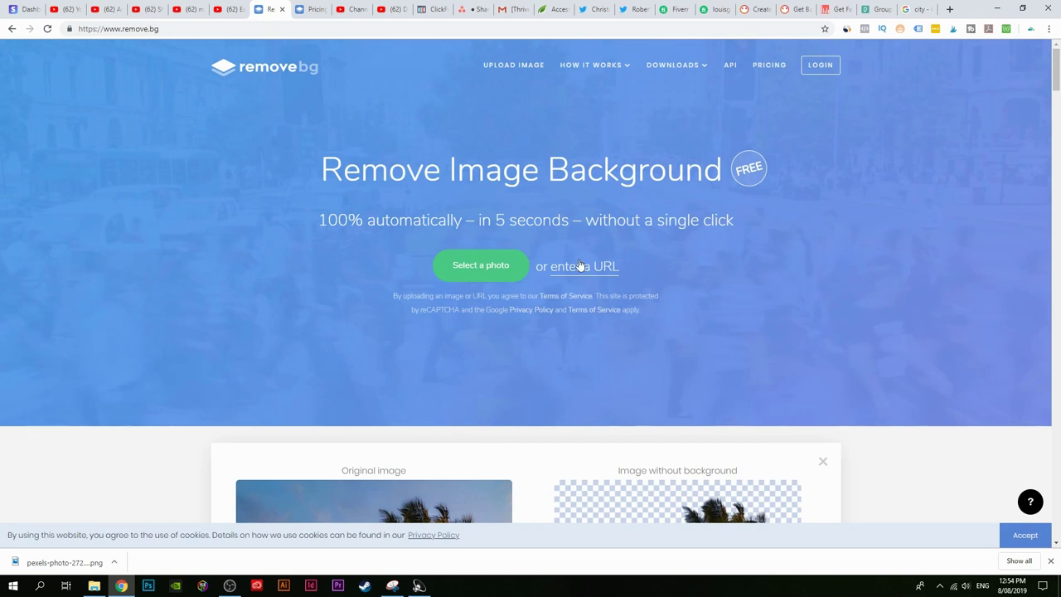
pyautogui.click(580, 265)
pyautogui.hotkey('ctrl', 'v')
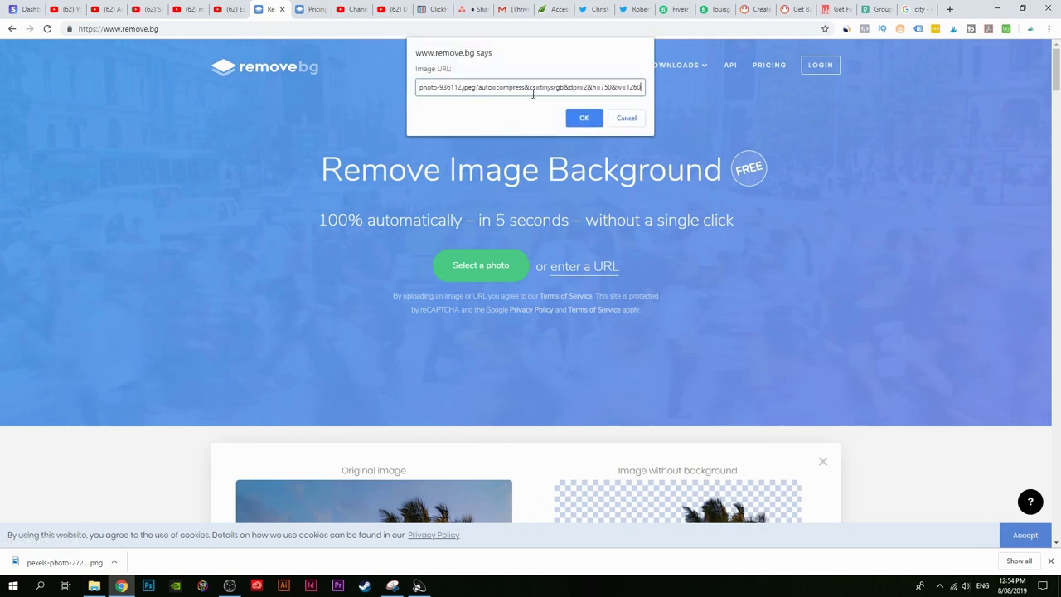
pyautogui.click(591, 124)
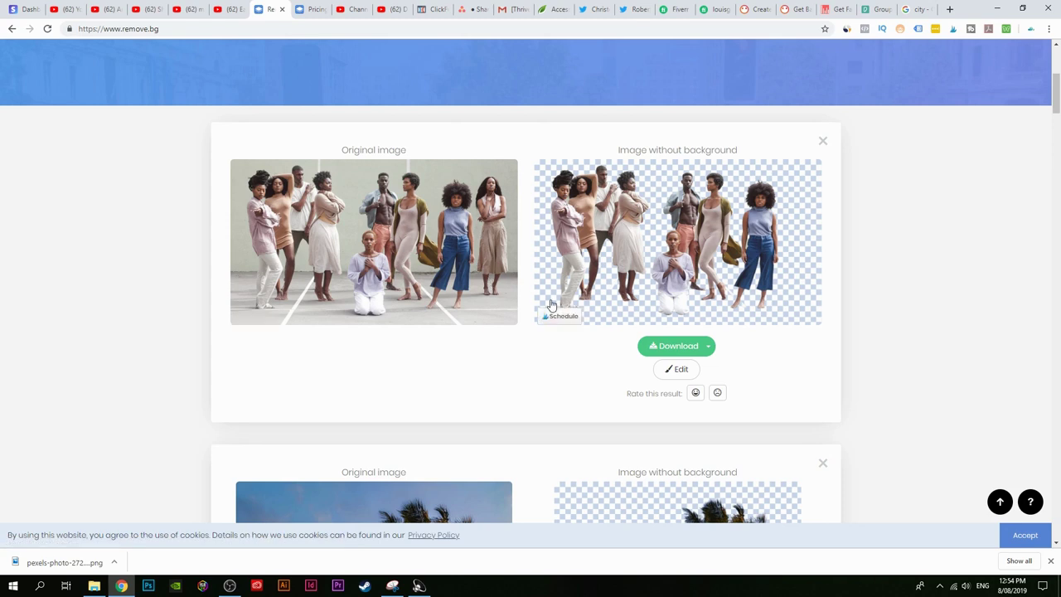
# Step: Try Blur background presets behind the group, ending on the stronger, darker blur
pyautogui.click(676, 370)
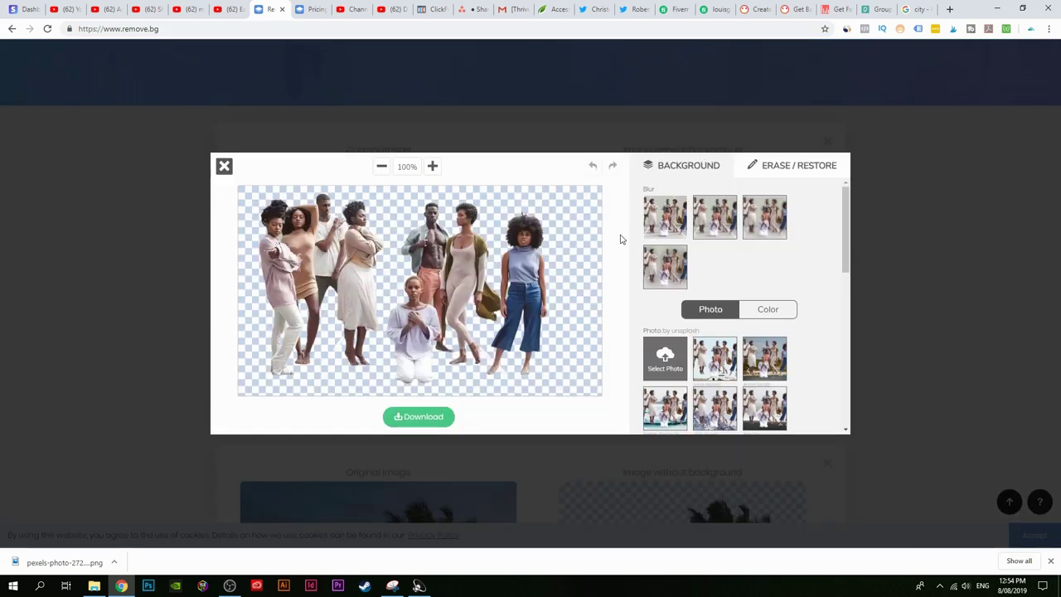
pyautogui.scroll(-5, 647, 355)
pyautogui.scroll(5, 646, 355)
pyautogui.click(710, 222)
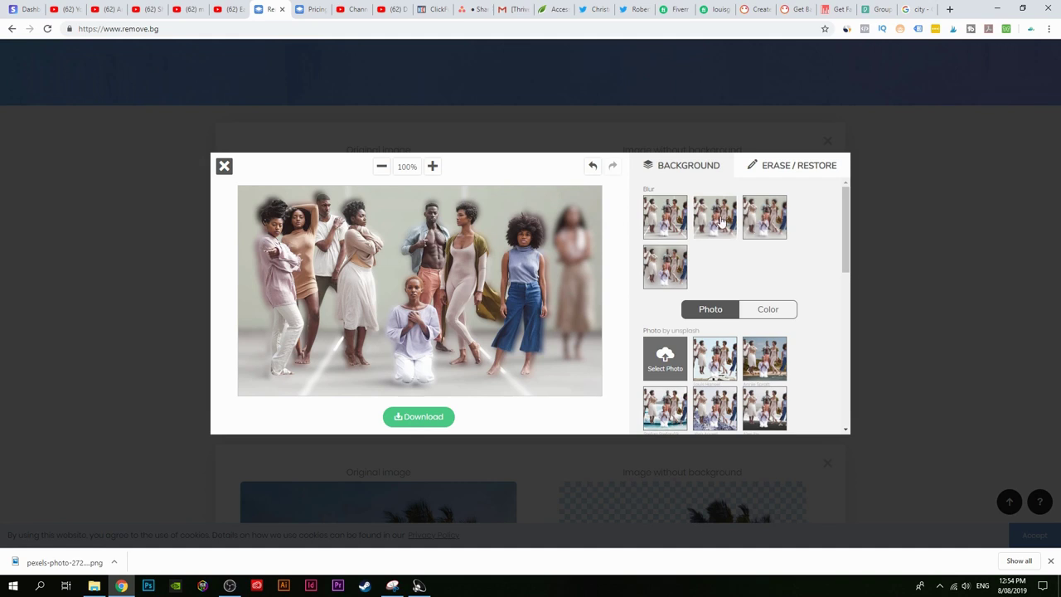
pyautogui.click(673, 221)
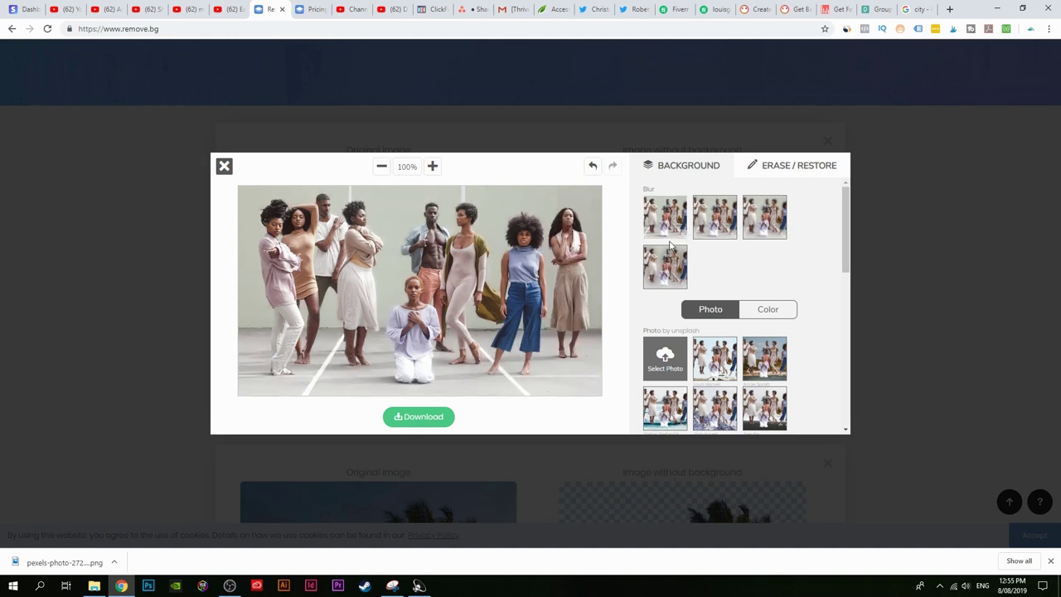
pyautogui.click(668, 267)
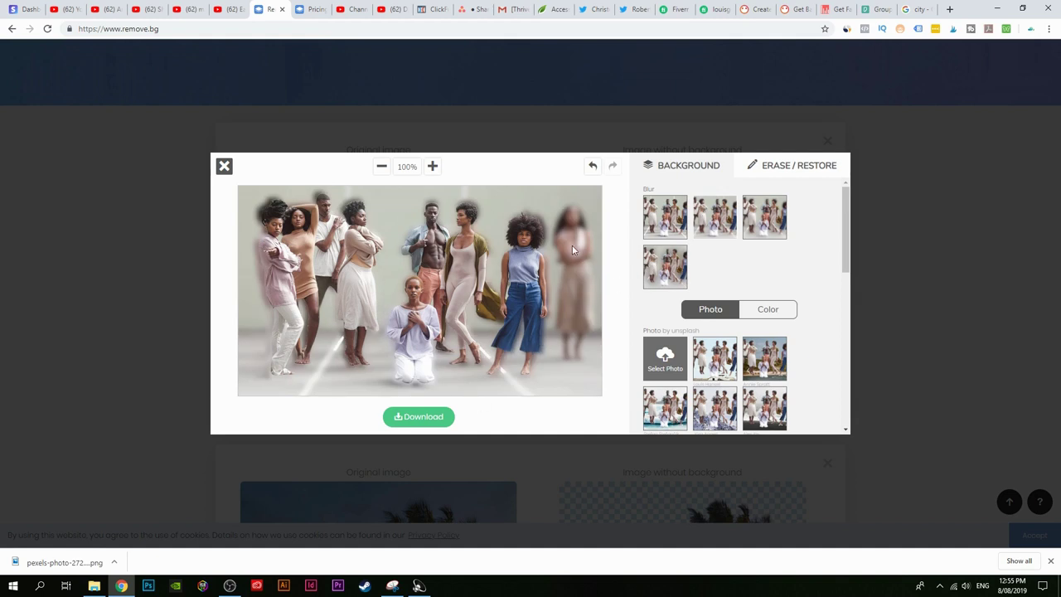
# Step: Restore the right-hand woman to full sharpness with the Restore brush
pyautogui.click(787, 167)
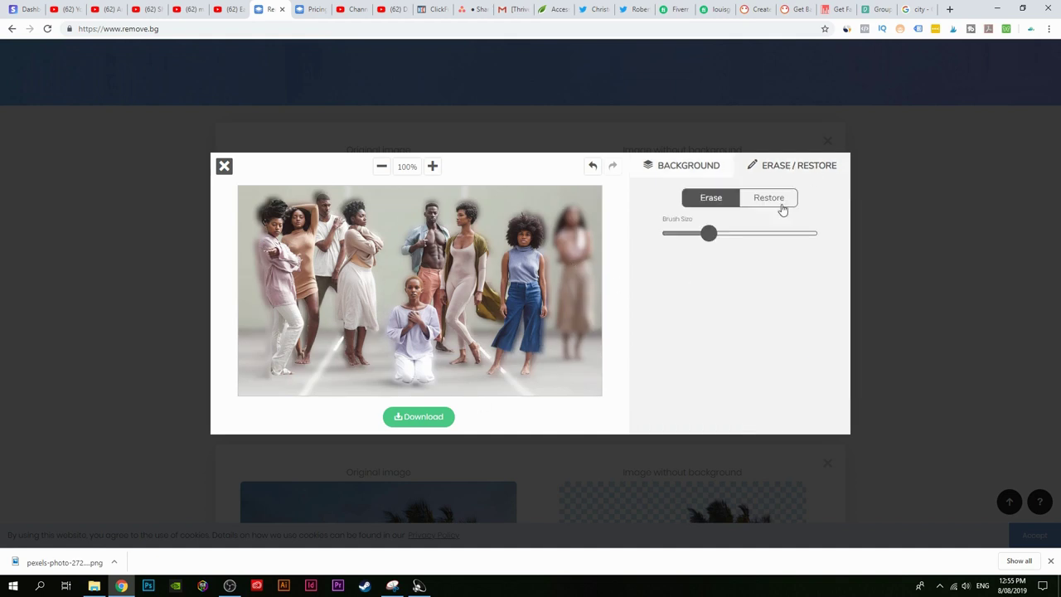
pyautogui.click(760, 199)
pyautogui.moveTo(567, 240)
pyautogui.mouseDown()
pyautogui.moveTo(568, 217)
pyautogui.moveTo(570, 357)
pyautogui.mouseUp()
pyautogui.moveTo(582, 296)
pyautogui.mouseDown()
pyautogui.moveTo(583, 224)
pyautogui.moveTo(561, 328)
pyautogui.moveTo(560, 210)
pyautogui.moveTo(567, 236)
pyautogui.mouseUp()
# Step: Try a beach photo, a building scene and a light blur as the group's background
pyautogui.click(686, 174)
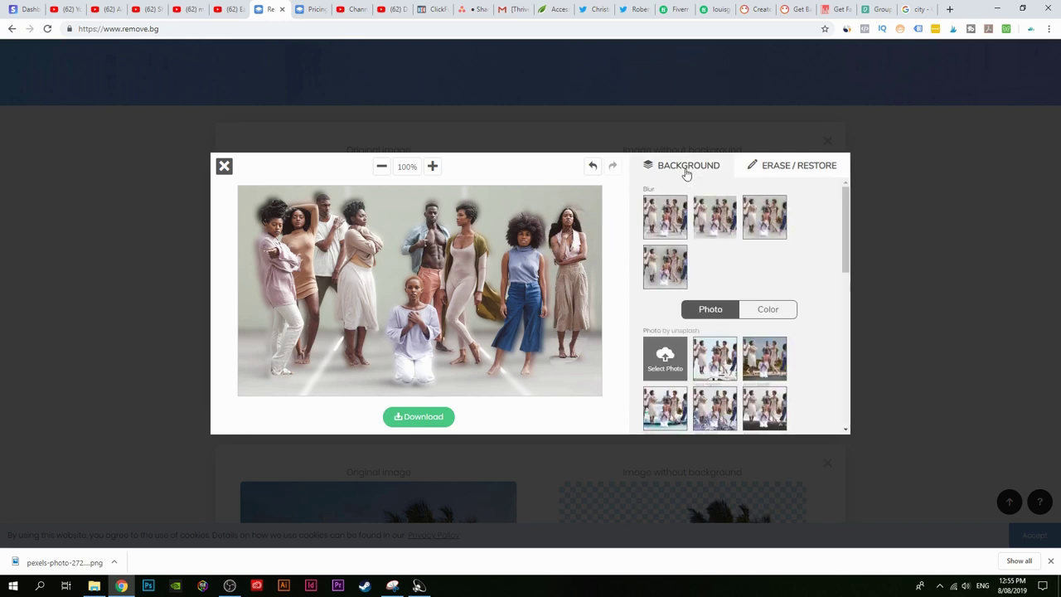
pyautogui.click(712, 379)
pyautogui.scroll(-3, 705, 365)
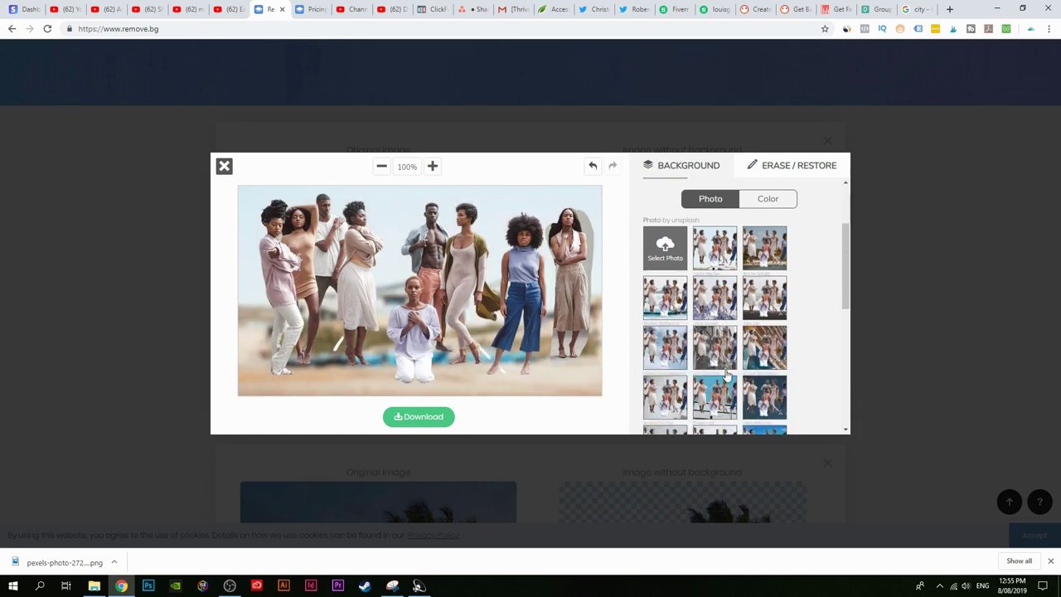
pyautogui.click(699, 353)
pyautogui.scroll(-1, 713, 352)
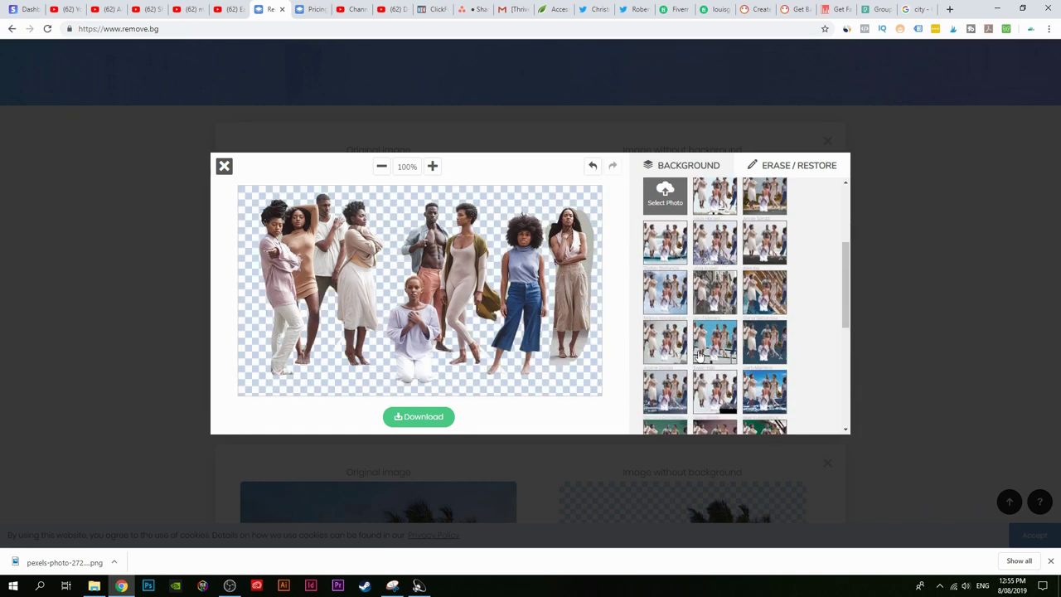
pyautogui.scroll(4, 682, 357)
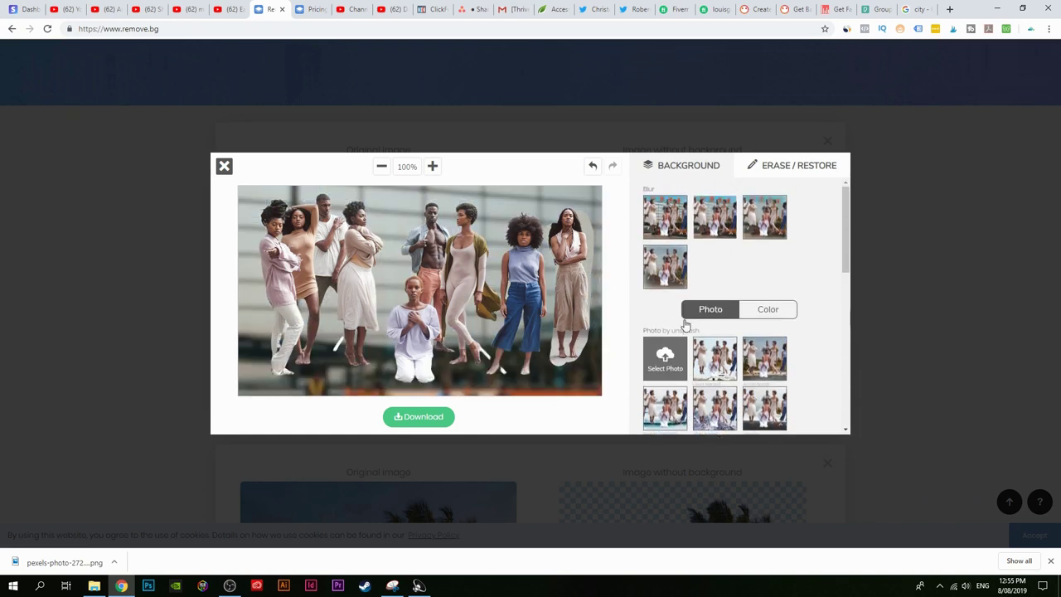
pyautogui.click(660, 239)
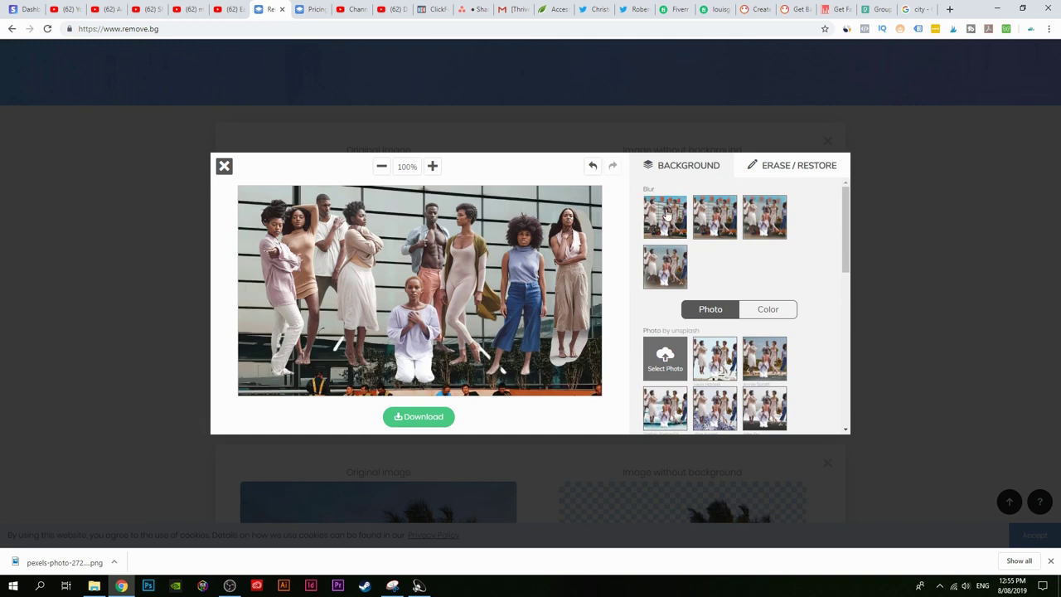
# Step: Switch to a city street, then a building plaza background, and close the editor
pyautogui.scroll(-5, 670, 332)
pyautogui.click(671, 358)
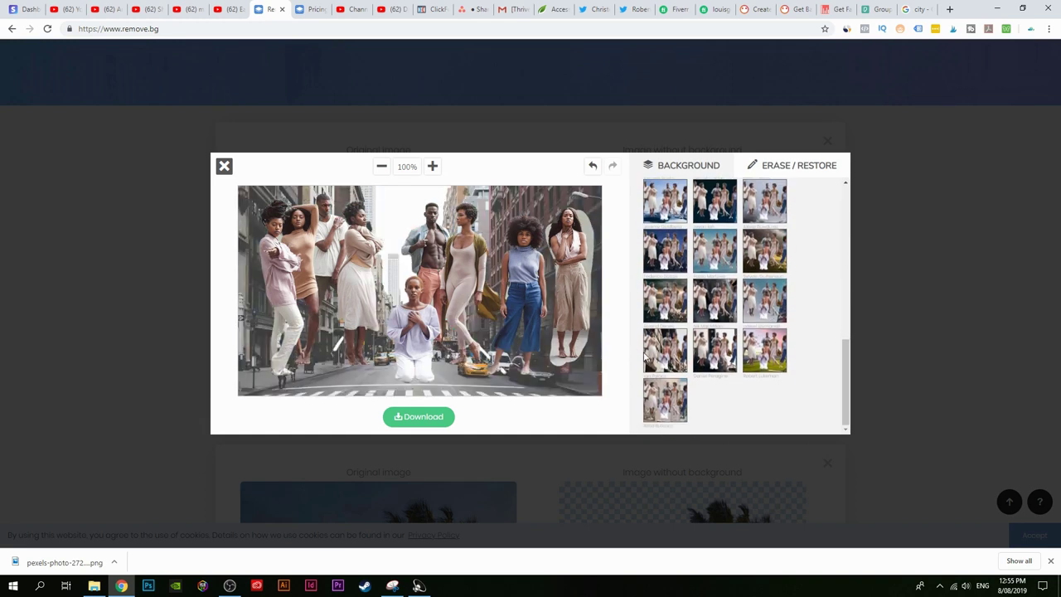
pyautogui.click(667, 400)
pyautogui.scroll(-3, 682, 390)
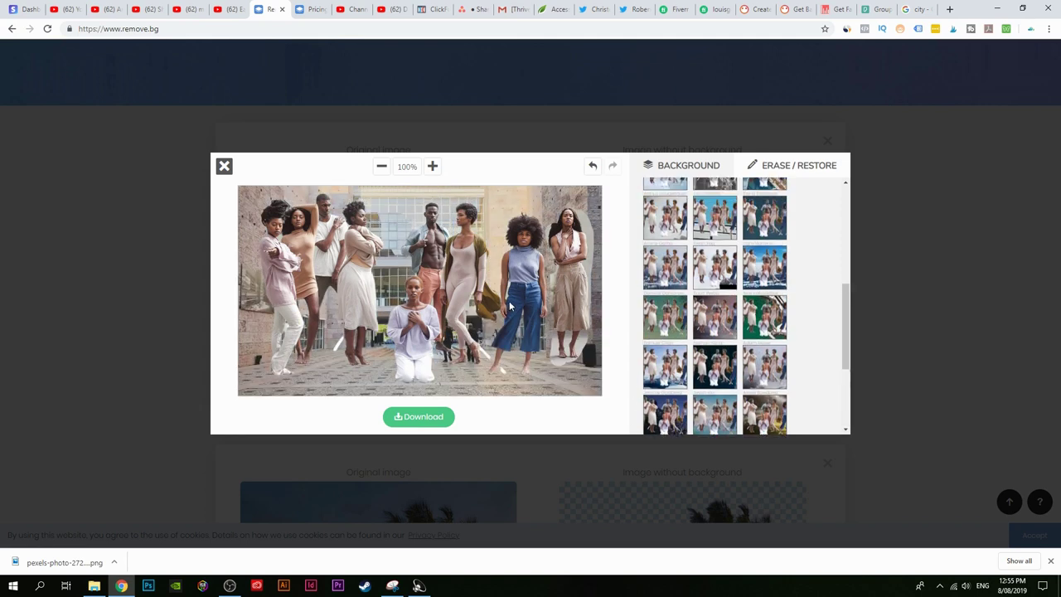
pyautogui.scroll(10, 763, 348)
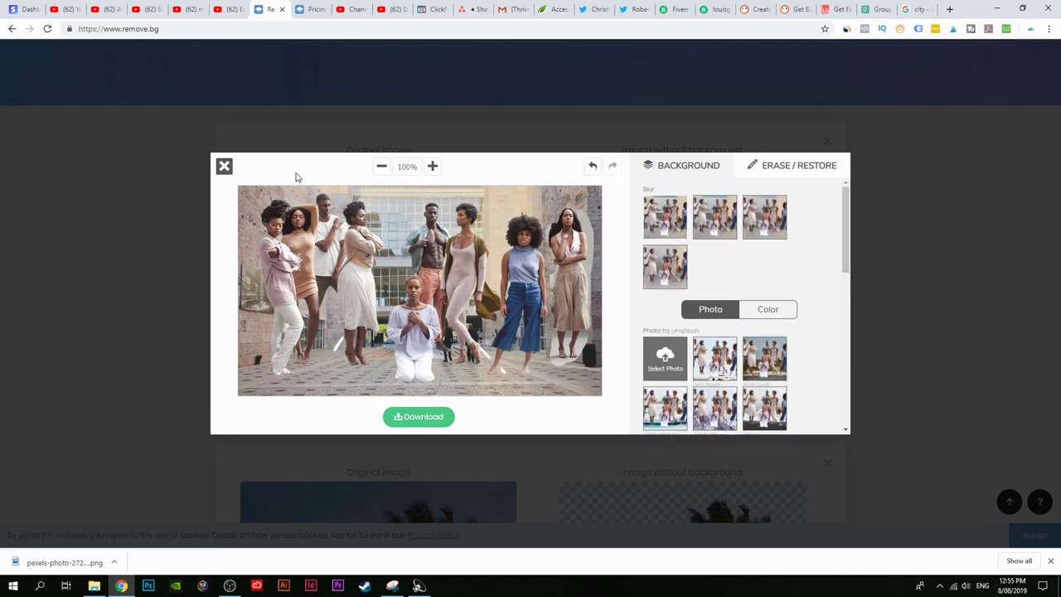
pyautogui.click(225, 167)
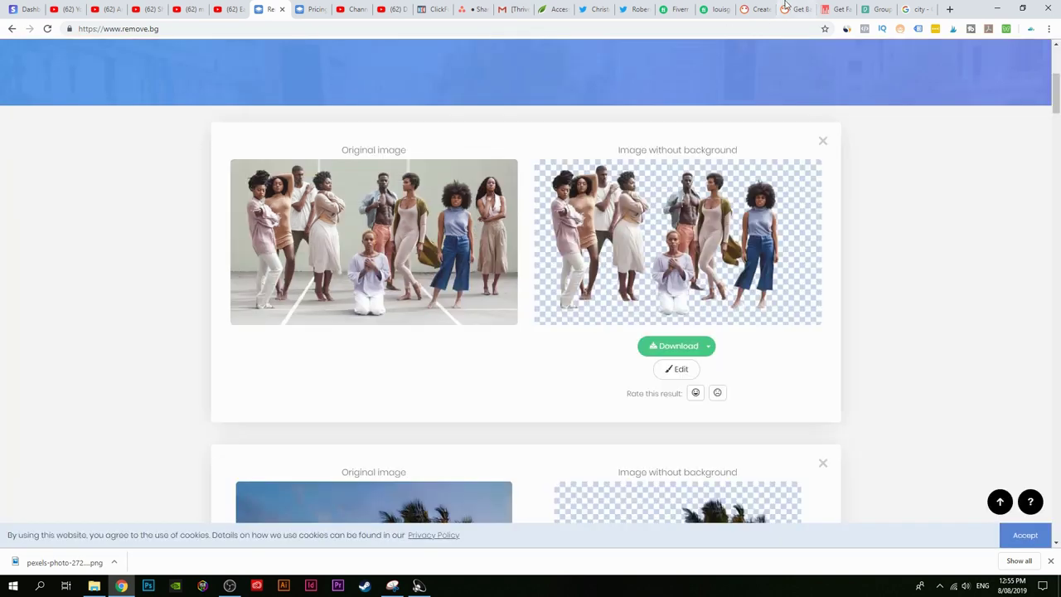
# Step: Copy the image address of the Pexels photo of a hand sketching a dress at a desk
pyautogui.click(872, 8)
pyautogui.scroll(-5, 249, 398)
pyautogui.click(249, 407)
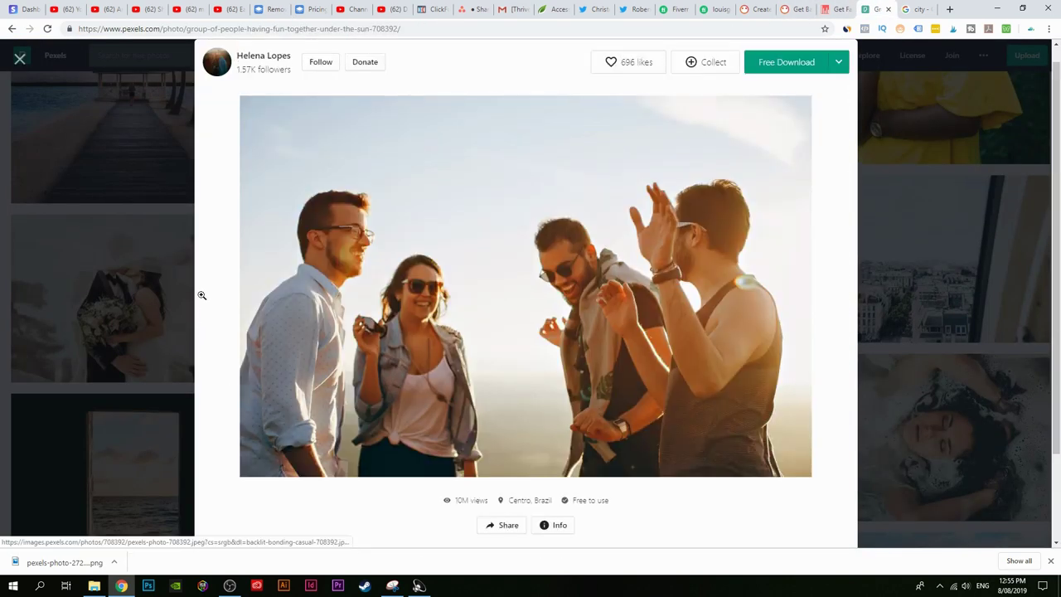
pyautogui.click(155, 291)
pyautogui.scroll(-3, 559, 308)
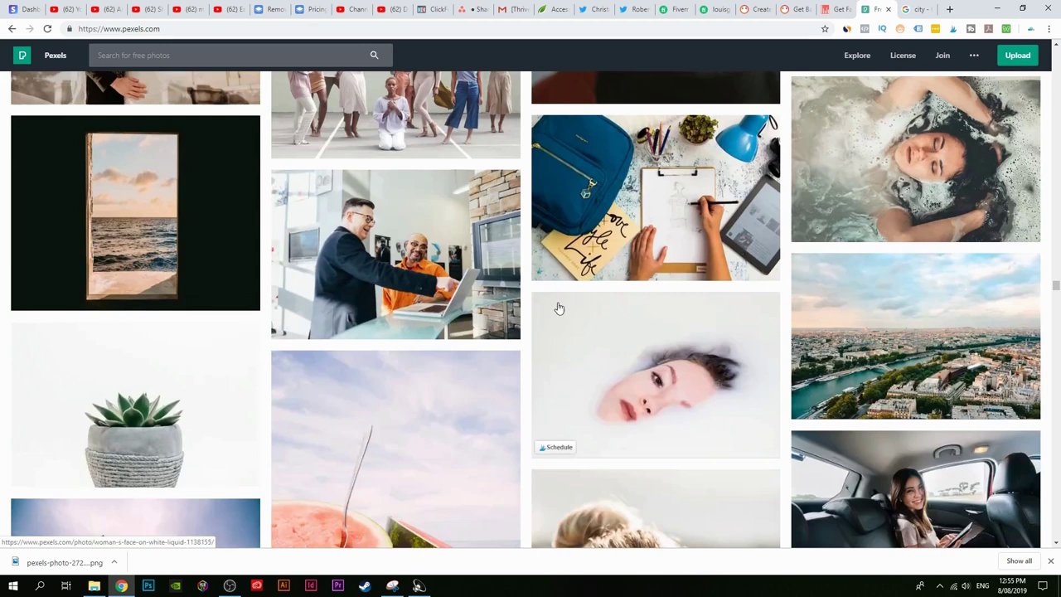
pyautogui.click(652, 183)
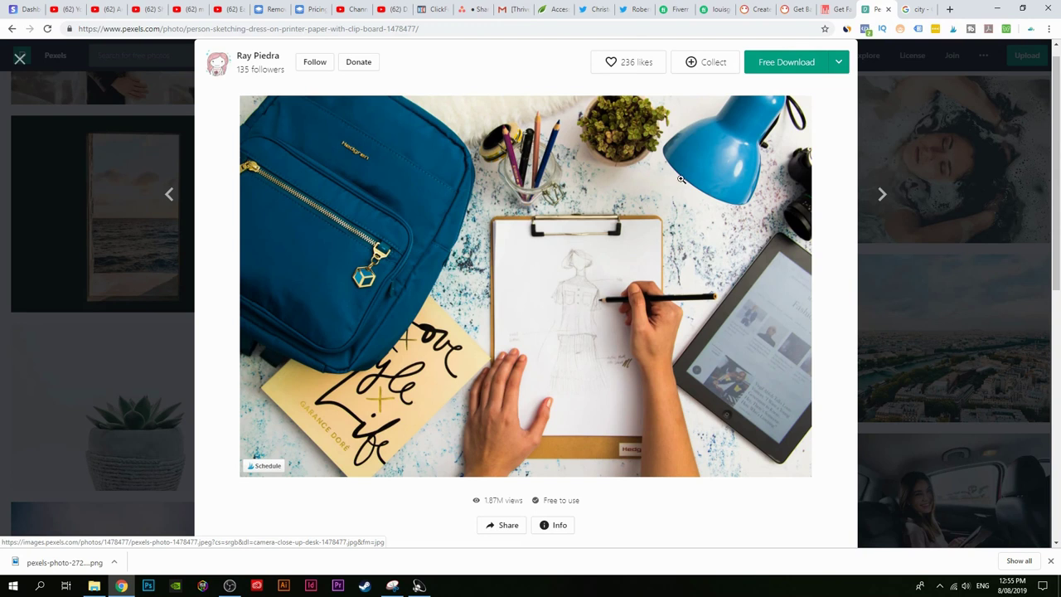
pyautogui.rightClick(525, 212)
pyautogui.click(602, 333)
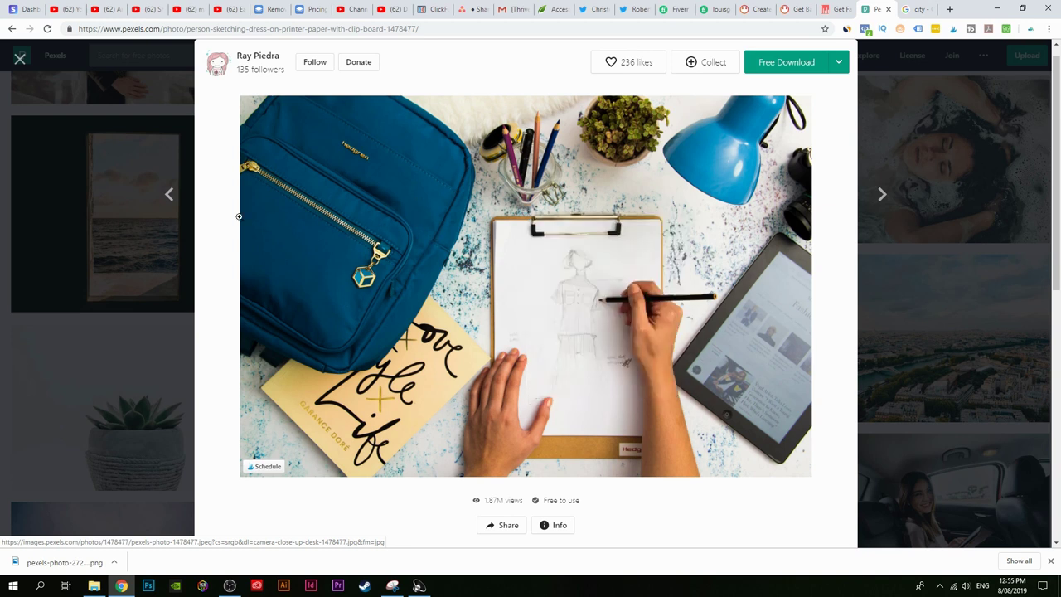
pyautogui.click(175, 247)
pyautogui.scroll(-2, 549, 355)
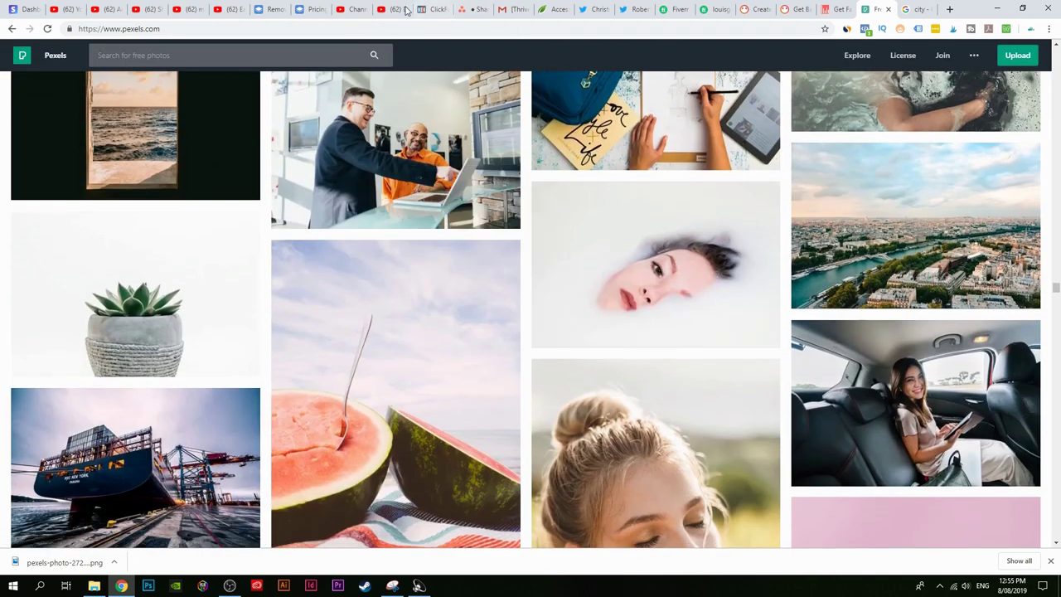
pyautogui.click(270, 9)
pyautogui.scroll(3, 520, 257)
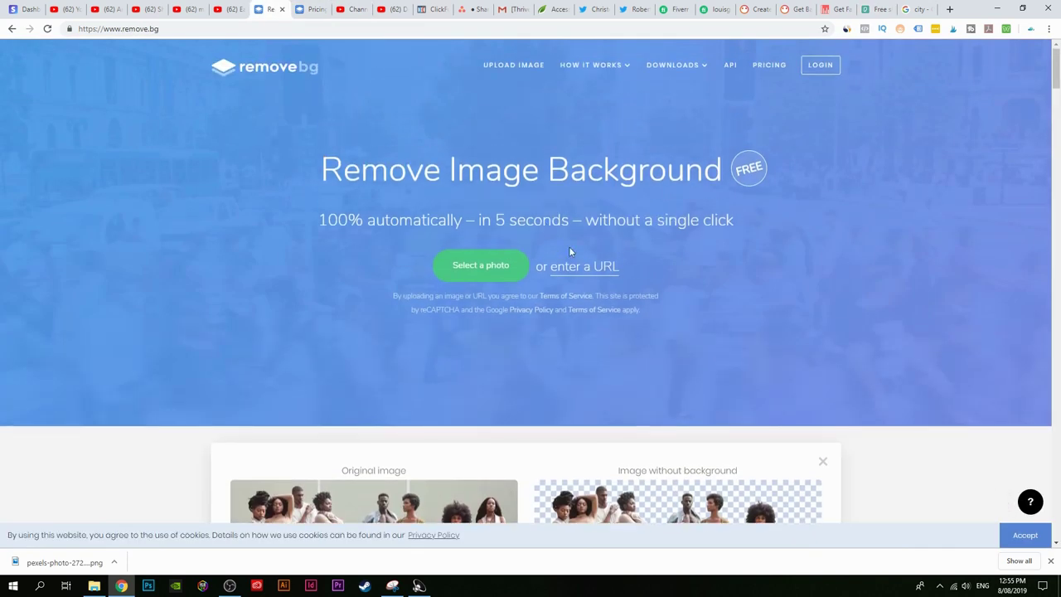
# Step: Submit the sketching-desk photo URL, which remove.bg rejects with 'Could not identify foreground'
pyautogui.click(582, 266)
pyautogui.rightClick(489, 95)
pyautogui.click(539, 169)
pyautogui.click(597, 122)
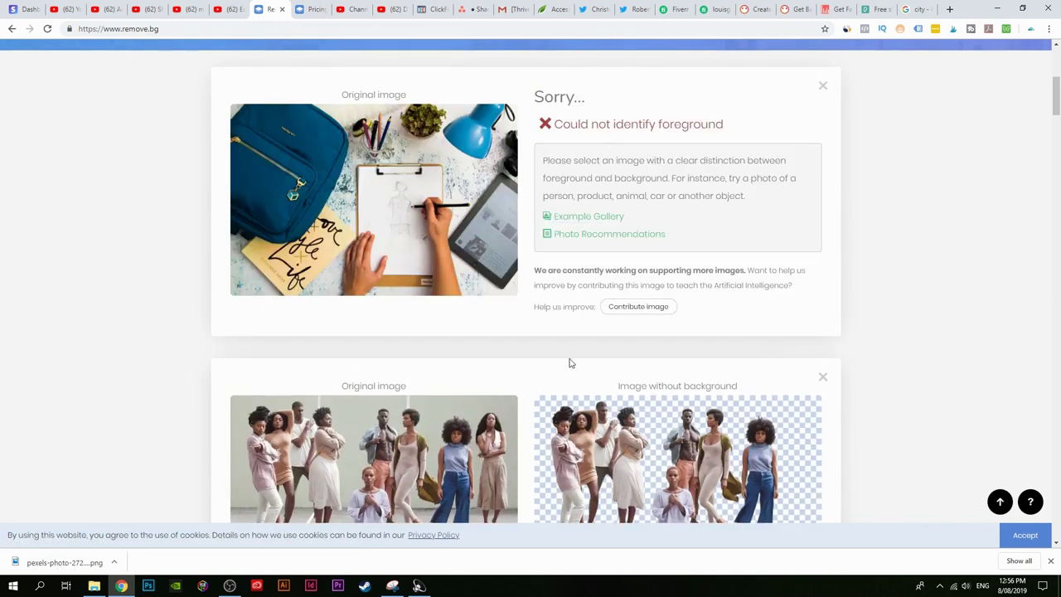
pyautogui.scroll(2, 580, 340)
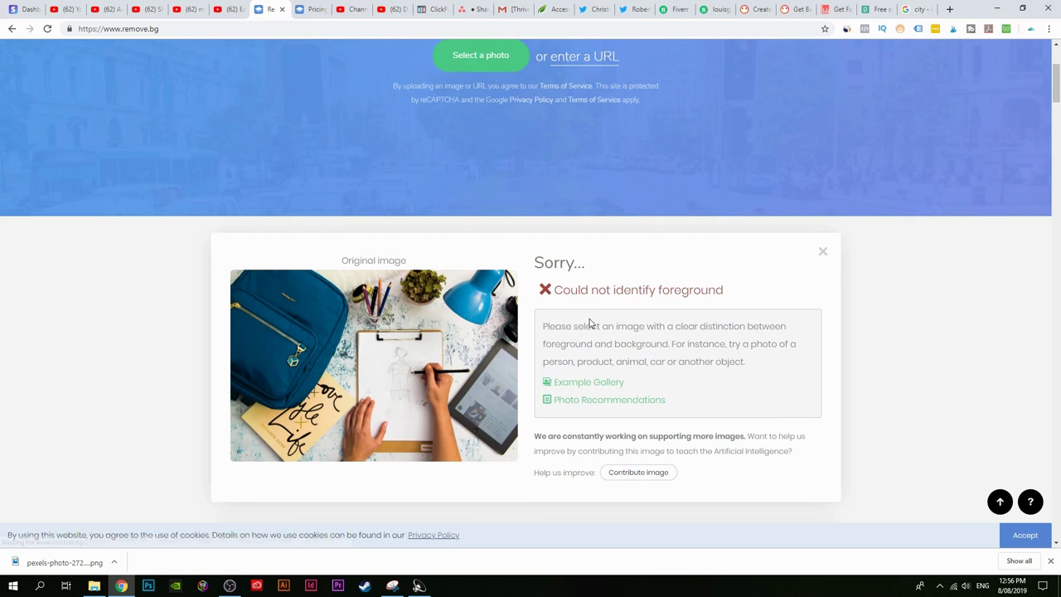